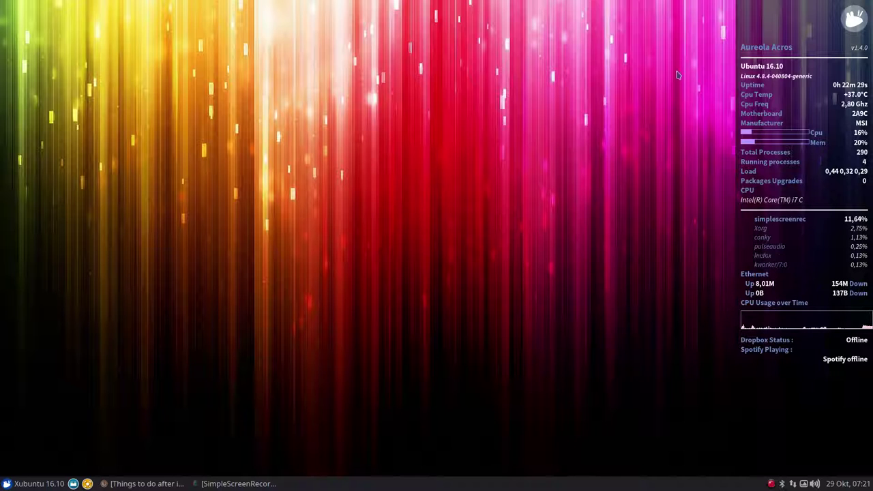
left_click(28, 484)
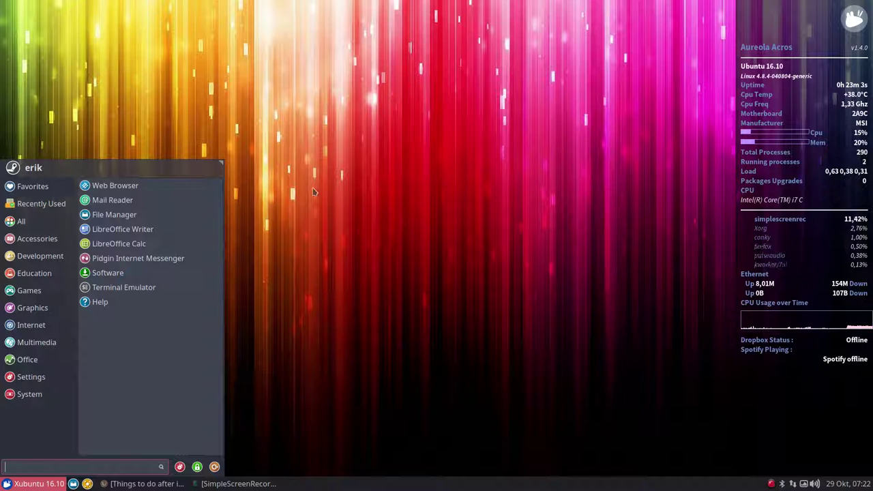
left_click(304, 156)
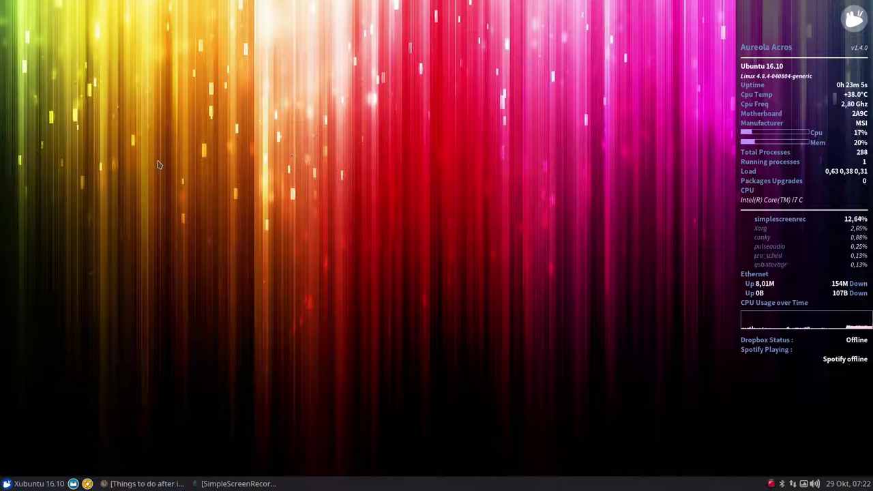
left_click(37, 483)
left_click(393, 217)
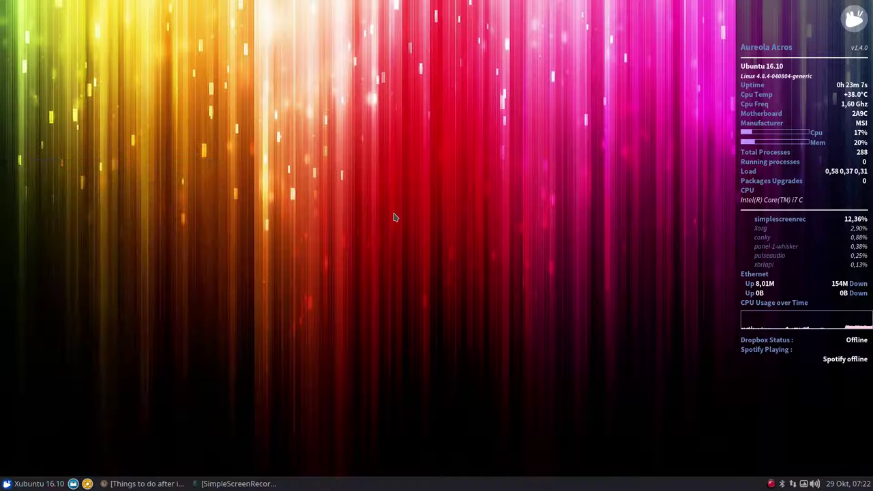
Step: Open a terminal, run screenfetch to show the system information, and move the window towards the middle of the desktop
key("ctrl+alt+t")
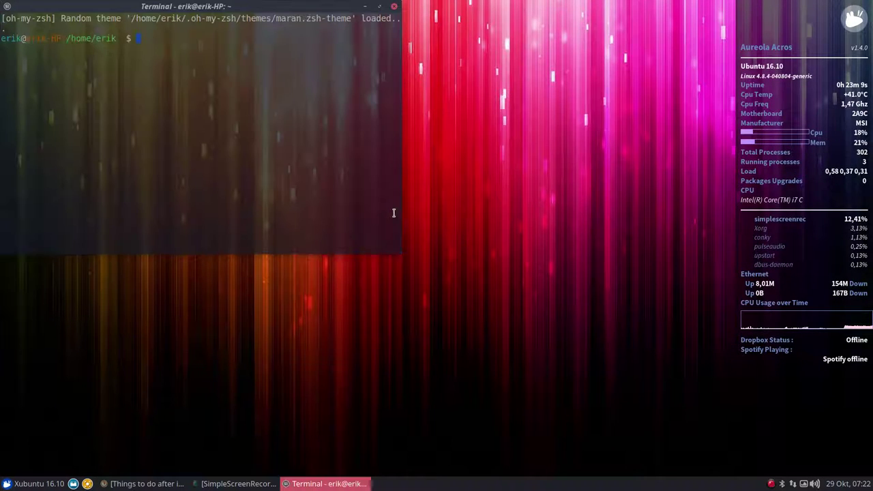
type("scr")
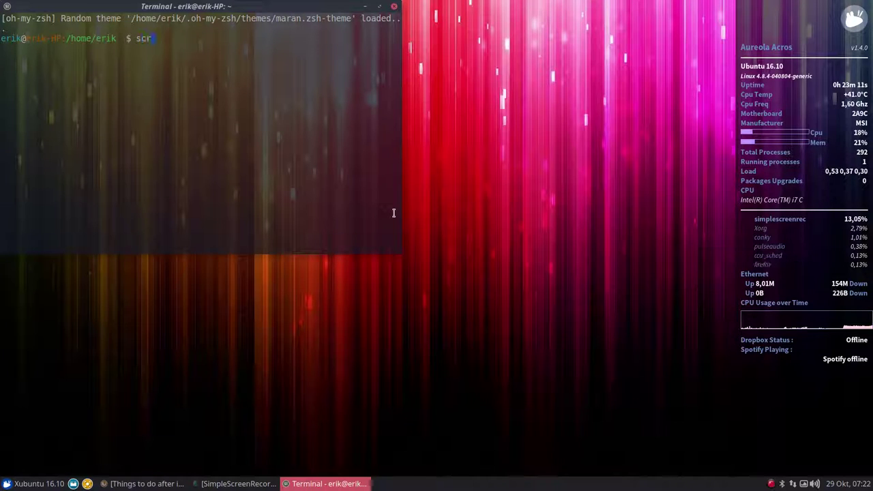
type("eenfetch")
key("Return")
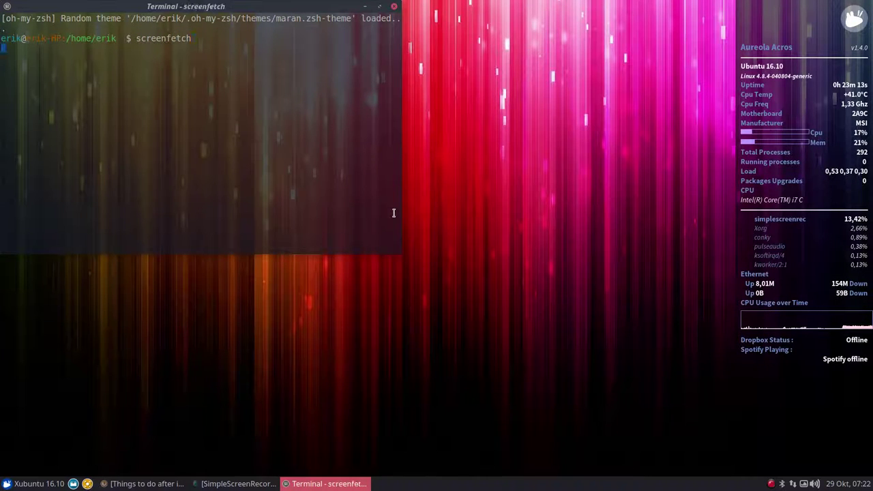
left_click_drag(263, 9, 431, 54)
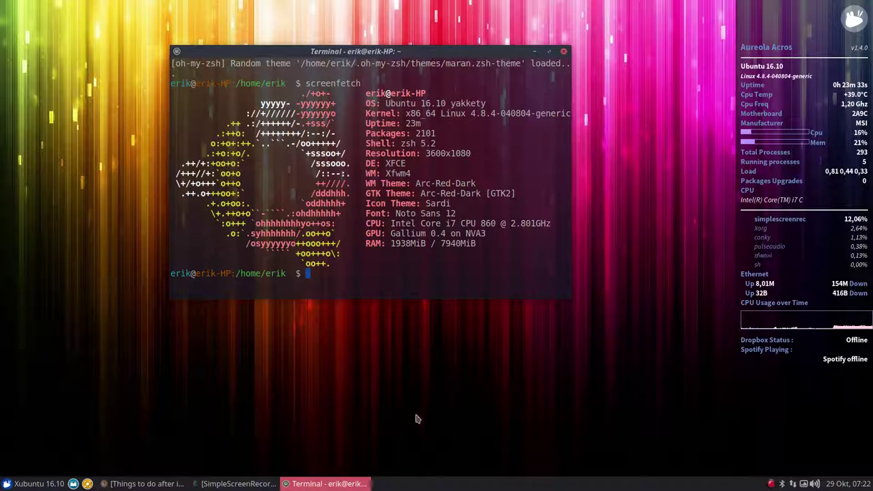
left_click(38, 486)
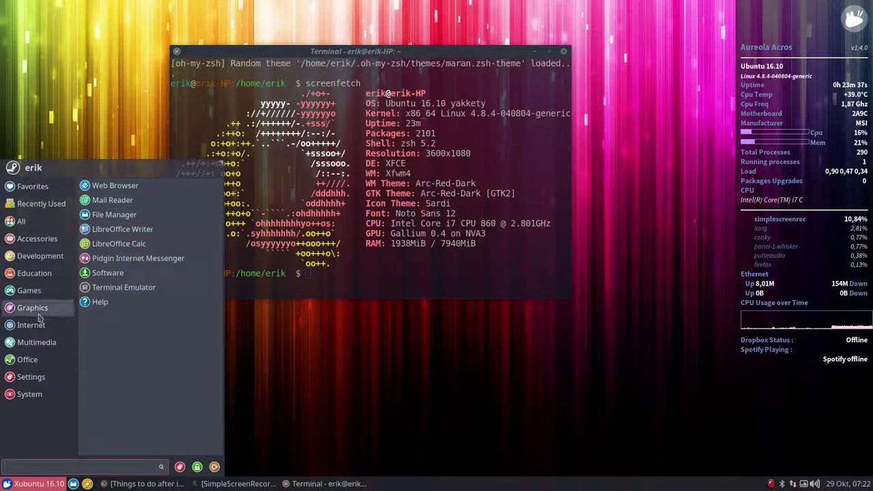
mouse_move(30, 324)
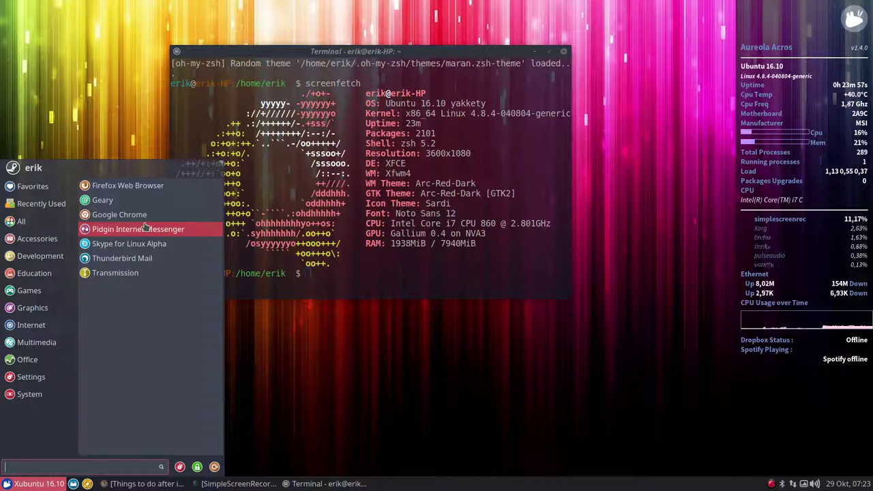
left_click(431, 206)
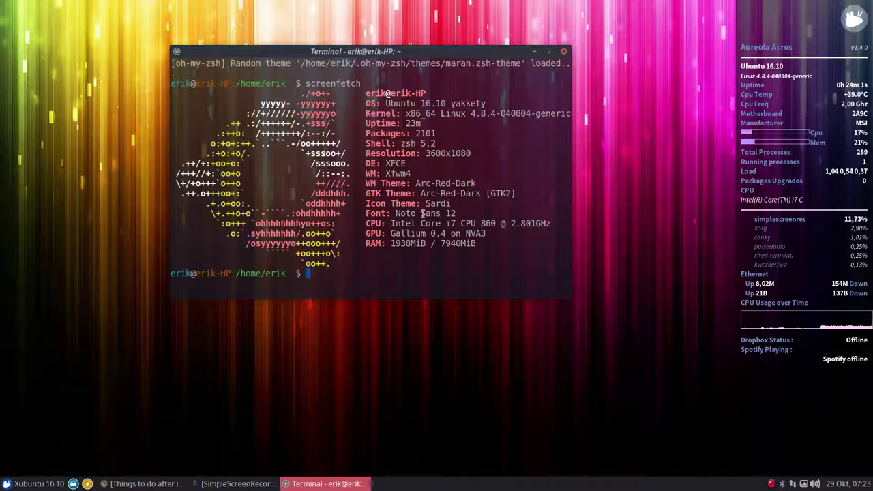
Step: Highlight the font size in the screenfetch output and close the terminal
left_click_drag(420, 213, 456, 213)
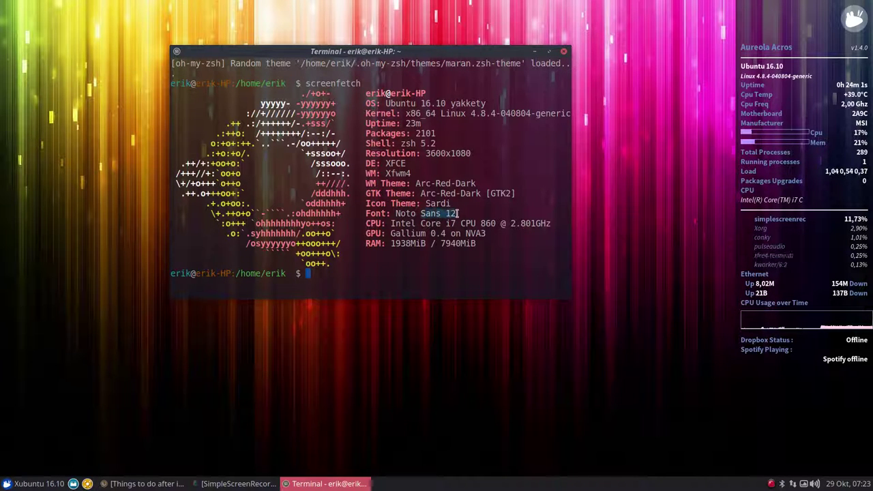
left_click(563, 51)
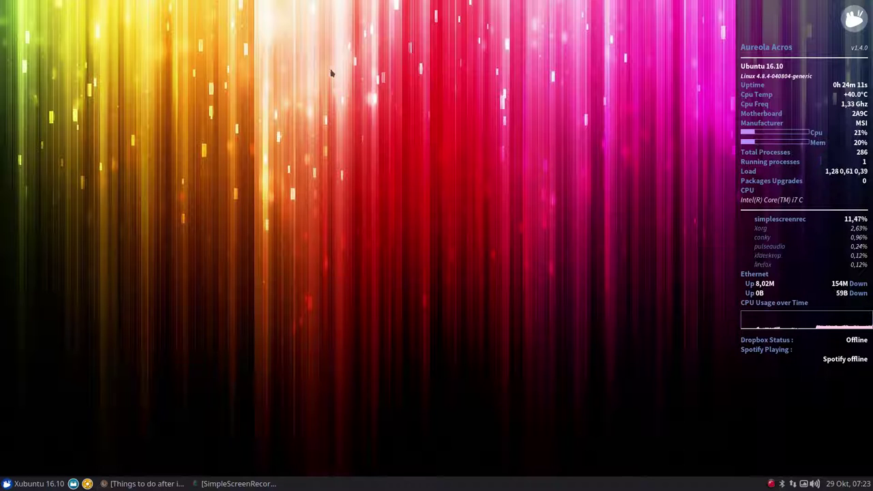
Step: Open a new terminal, run sensors to list the hardware readings, and move the window towards the middle of the desktop
key("ctrl+alt+t")
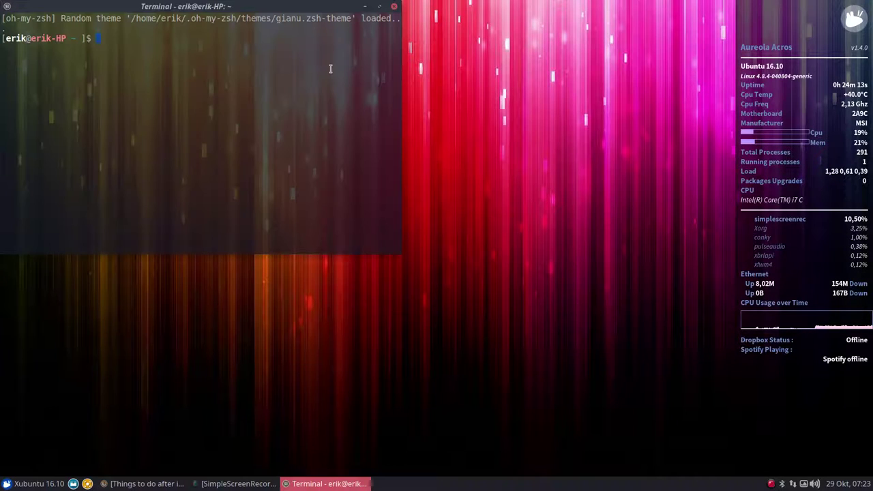
type("sn")
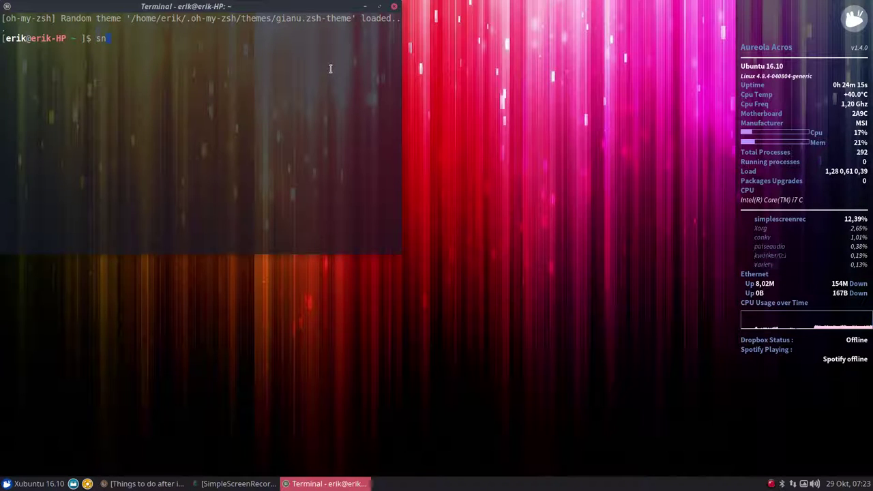
key("BackSpace")
type("ensors")
key("Return")
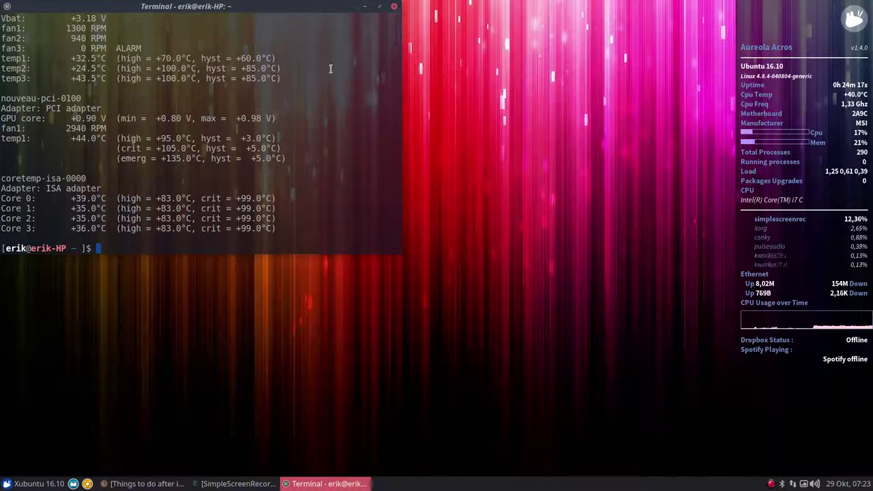
left_click_drag(274, 11, 505, 76)
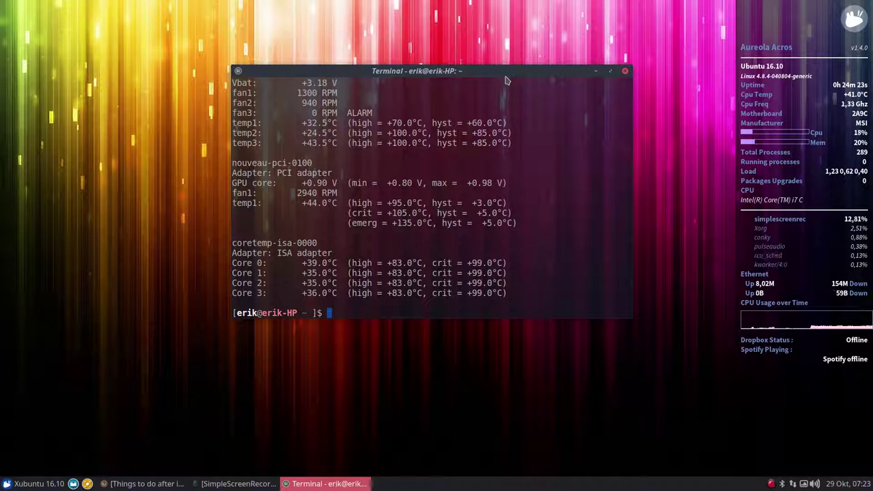
type("s")
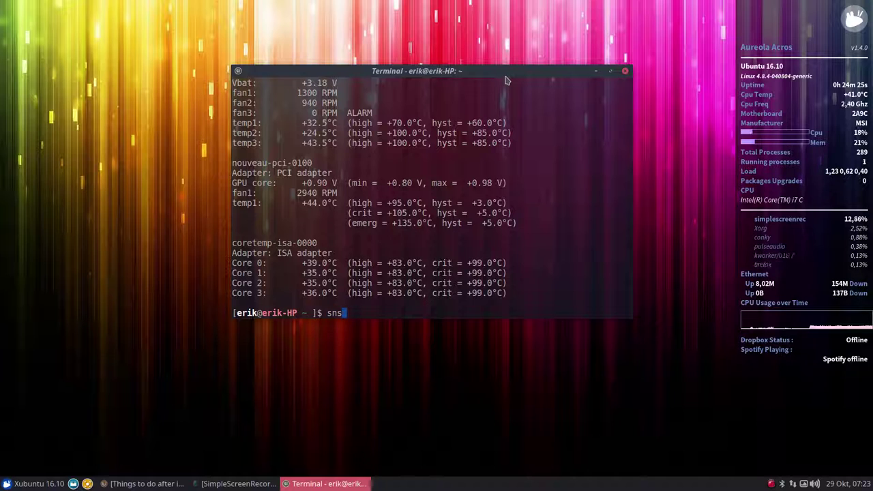
type("ensors-d")
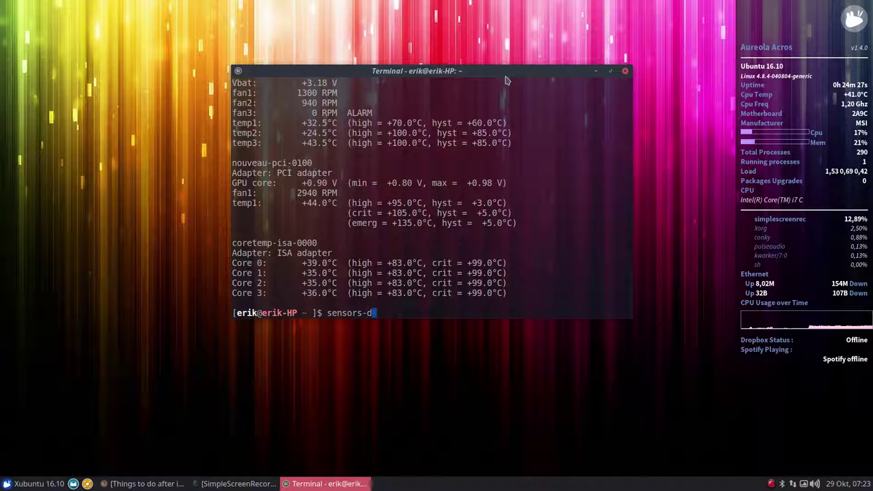
key("Tab")
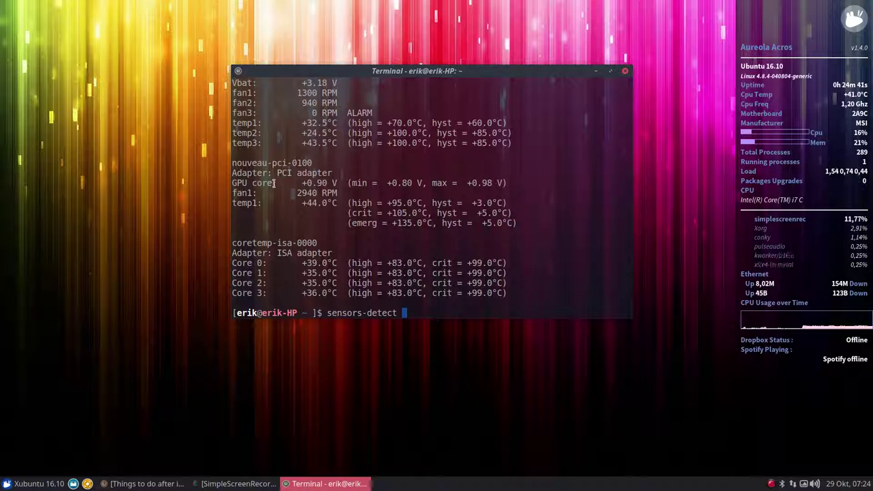
Step: Highlight the GPU core label and its voltage values in the sensors output, then clear the selection
left_click_drag(268, 183, 232, 183)
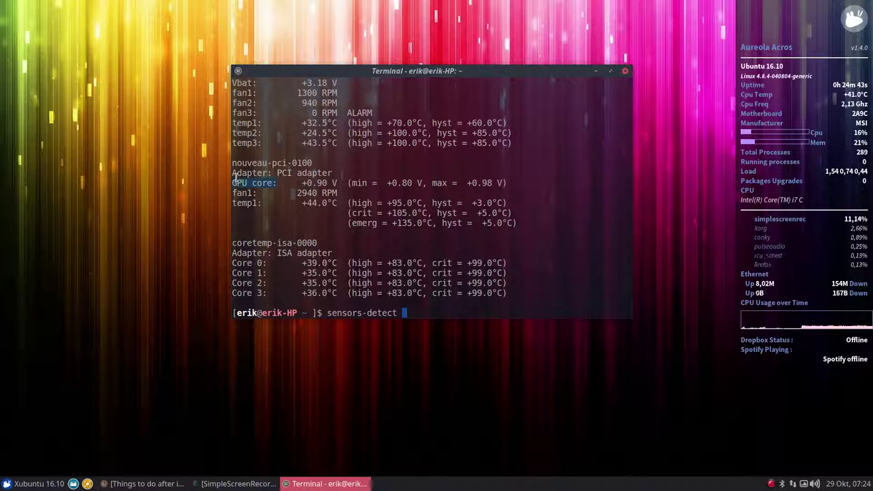
left_click_drag(301, 183, 427, 183)
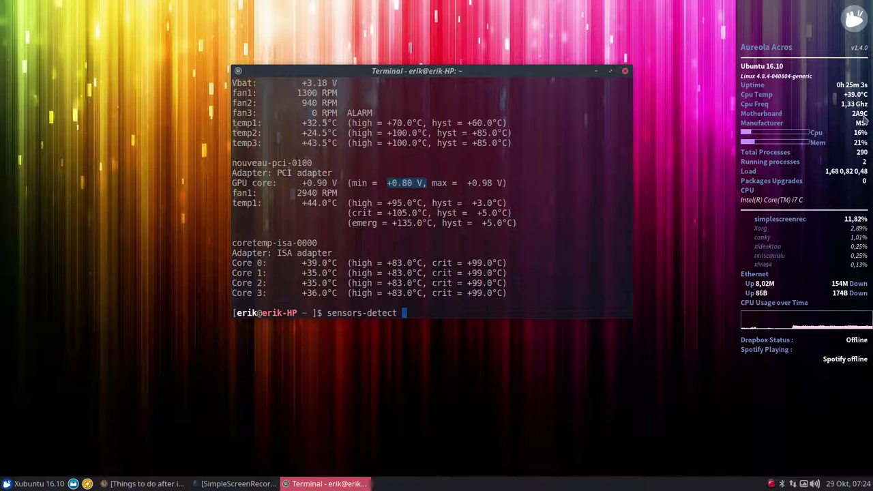
left_click(489, 257)
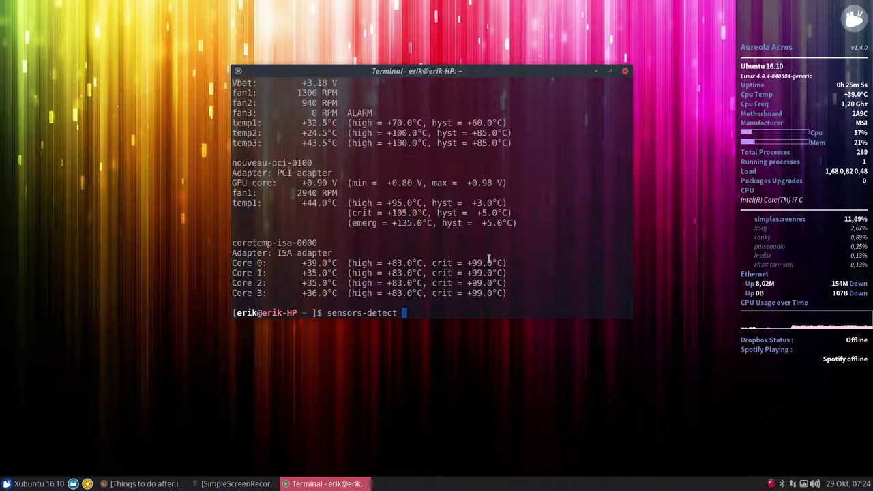
Step: Erase the pending sensors-detect command and run dmidecode instead
key("BackSpace")
key("BackSpace")
key("BackSpace")
key("BackSpace")
key("BackSpace")
key("BackSpace")
key("BackSpace")
key("BackSpace")
key("BackSpace")
key("BackSpace")
key("BackSpace")
key("BackSpace")
key("BackSpace")
key("BackSpace")
key("BackSpace")
type("dmi")
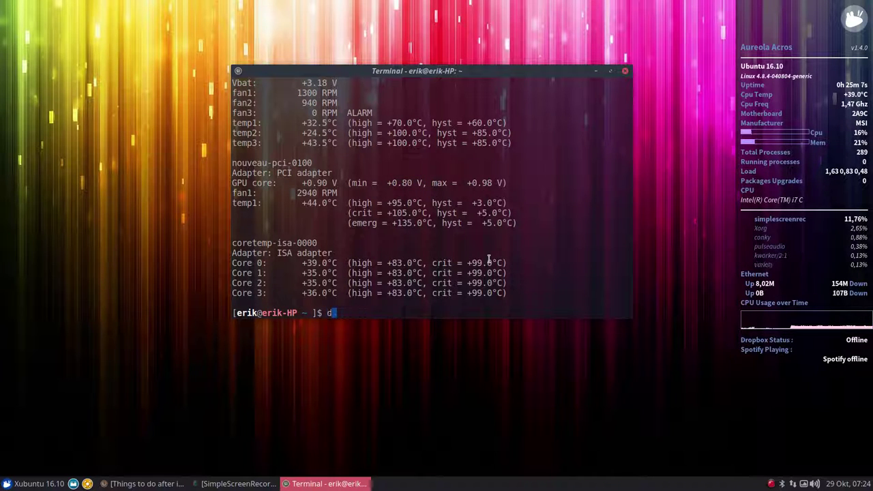
type("decode")
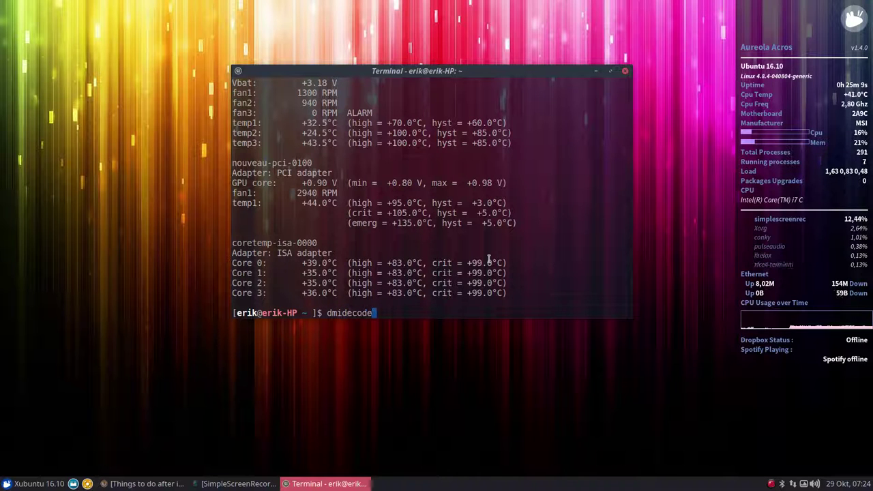
key("Return")
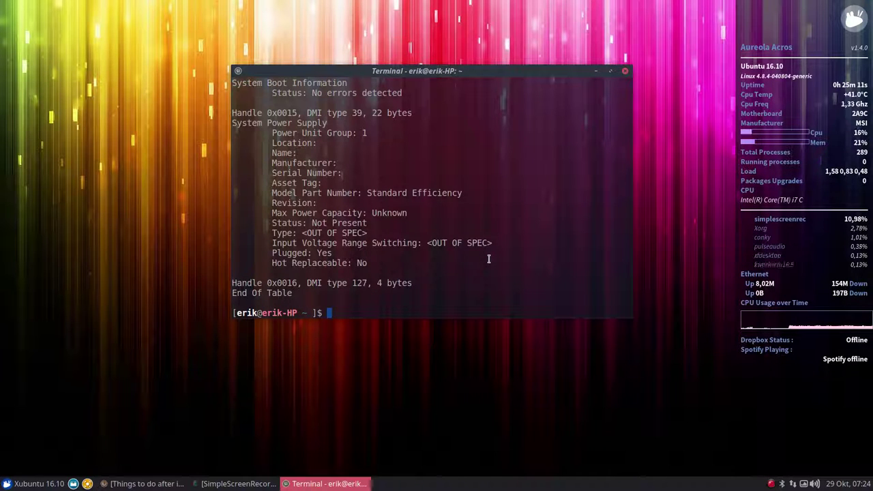
Step: Examine the dmidecode output back through the memory device and system slot entries, and close the terminal
scroll(390, 221, "up", 4)
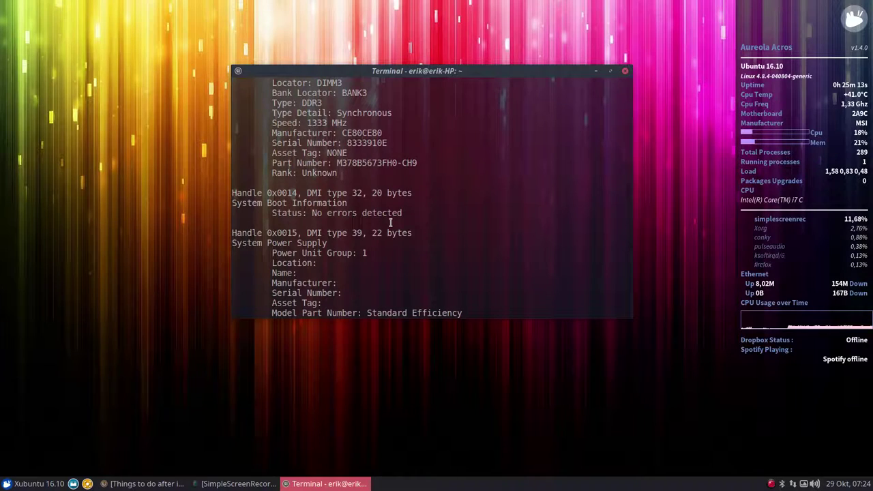
scroll(390, 221, "up", 6)
scroll(390, 222, "up", 10)
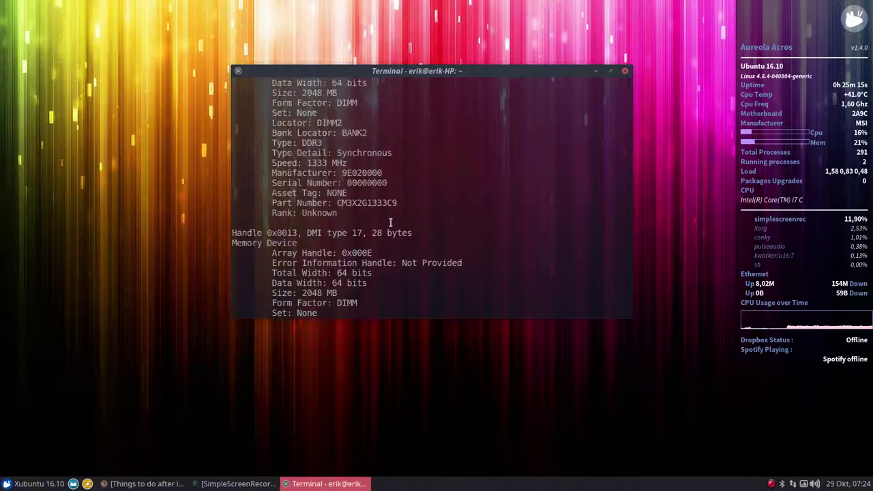
scroll(390, 222, "up", 3)
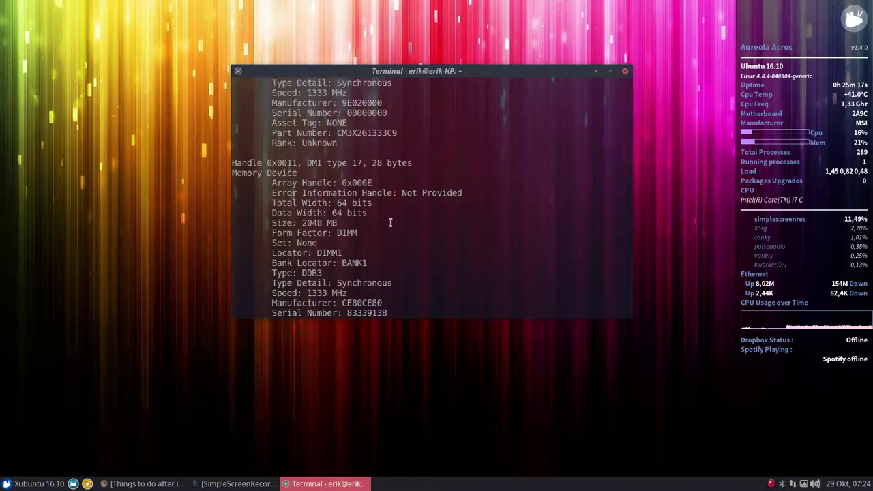
scroll(390, 223, "up", 8)
scroll(390, 223, "up", 2)
scroll(390, 222, "up", 16)
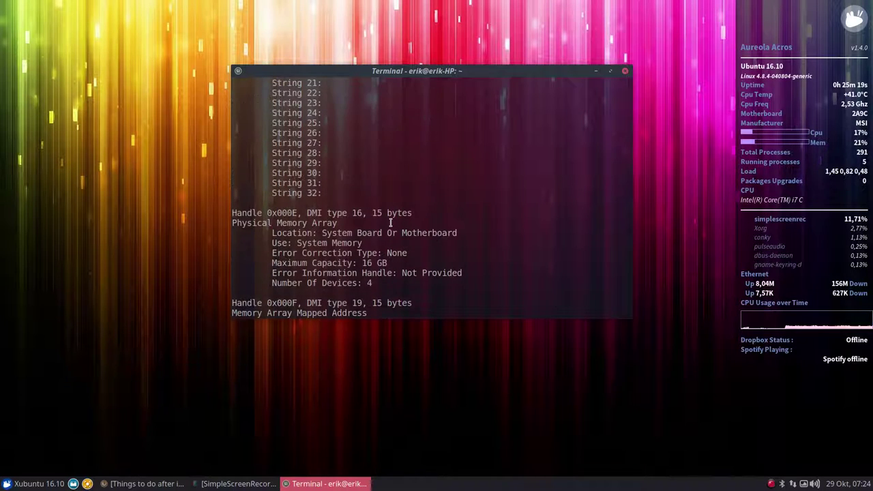
scroll(390, 222, "up", 4)
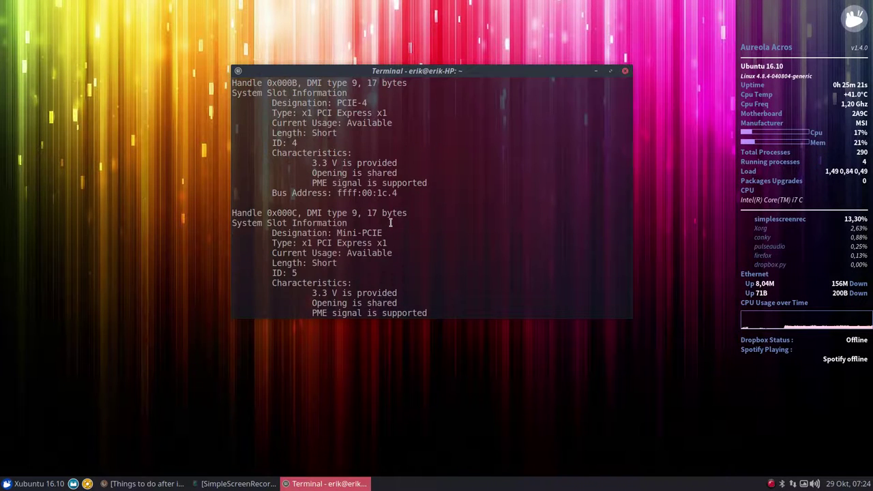
scroll(390, 222, "up", 6)
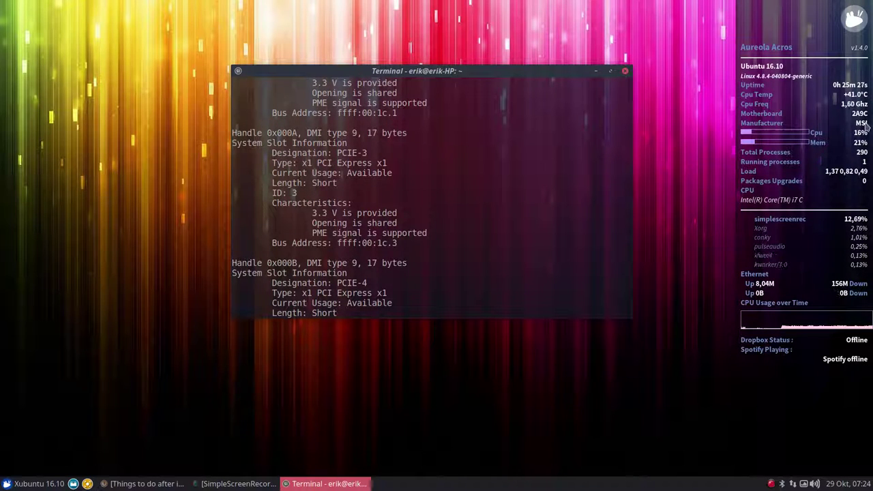
left_click(624, 72)
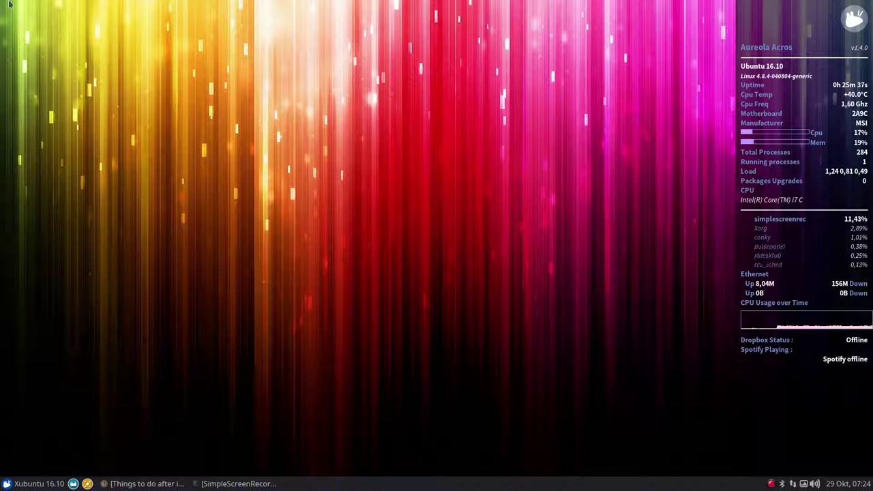
Step: Check the properties of the panel's separator and close them without changes
right_click(347, 484)
mouse_move(375, 484)
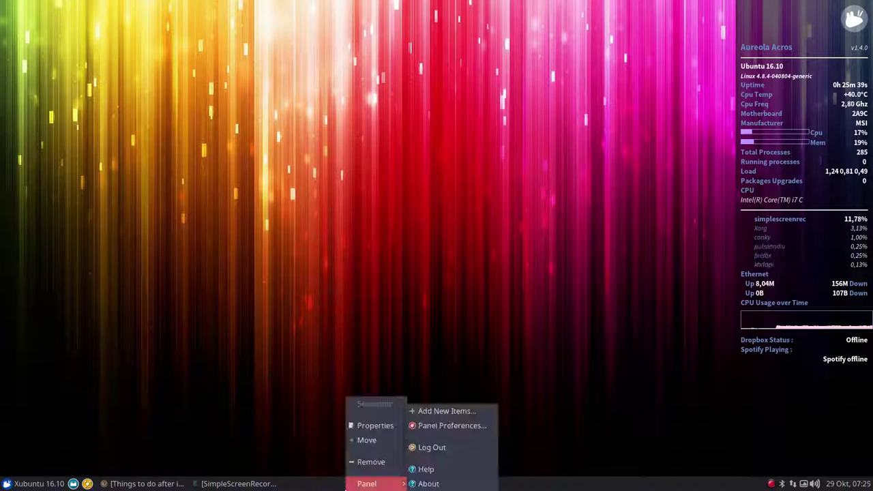
left_click(392, 427)
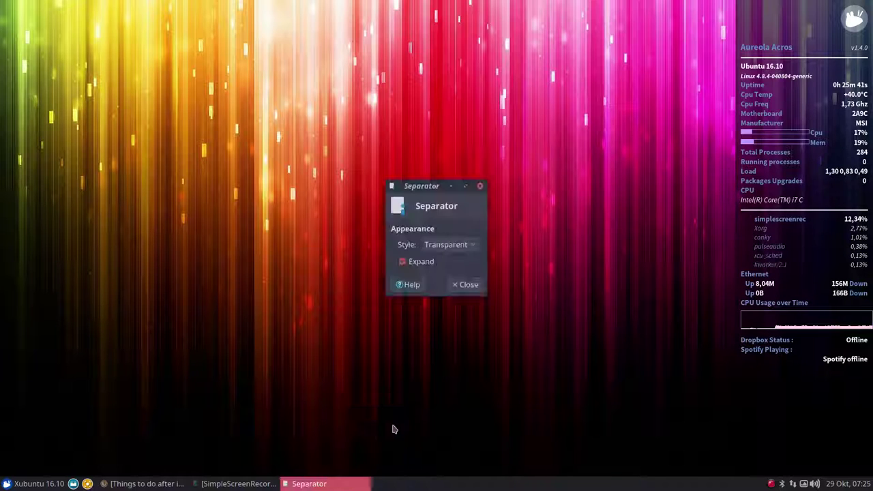
left_click(465, 284)
Step: Open the panel preferences and check the list of available panels, keeping Panel 0 selected
right_click(431, 484)
mouse_move(436, 484)
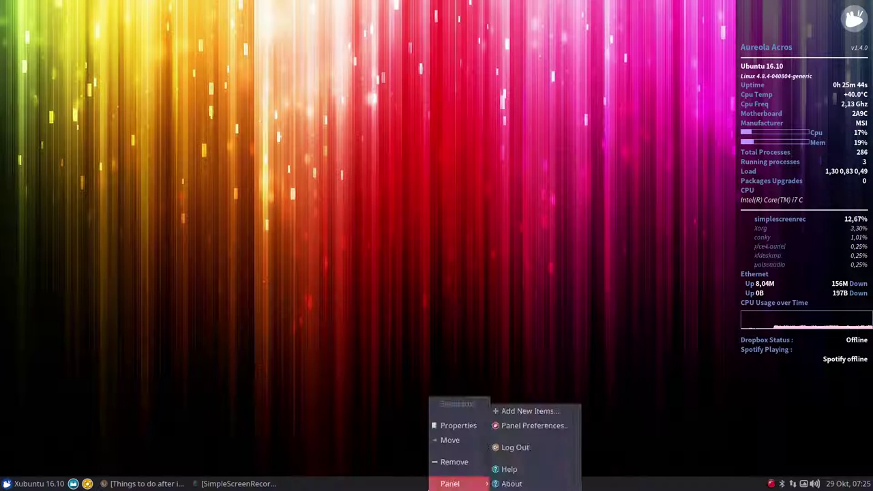
left_click(530, 427)
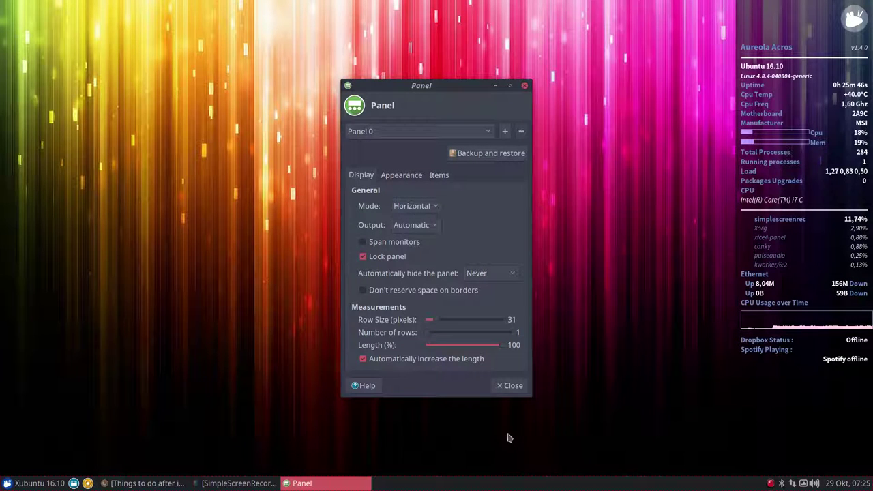
left_click(415, 131)
left_click(473, 111)
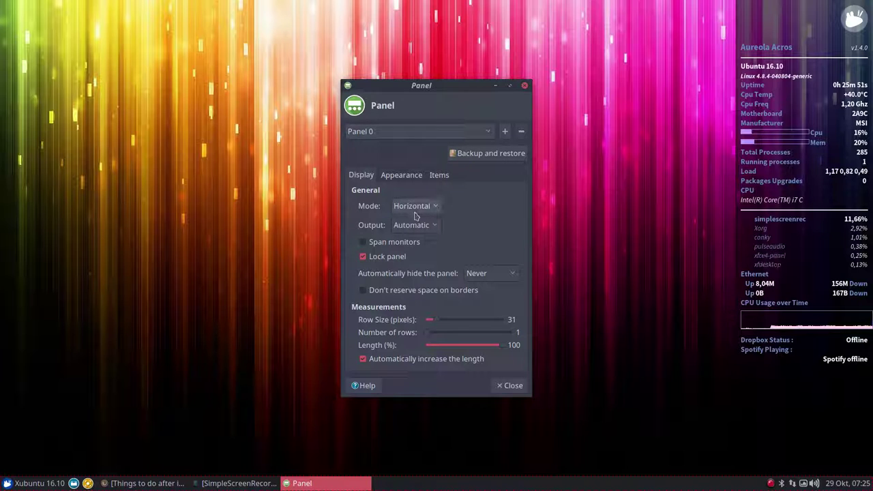
Step: Unlock the panel, try to move it by its handle, and lock it again
left_click(390, 261)
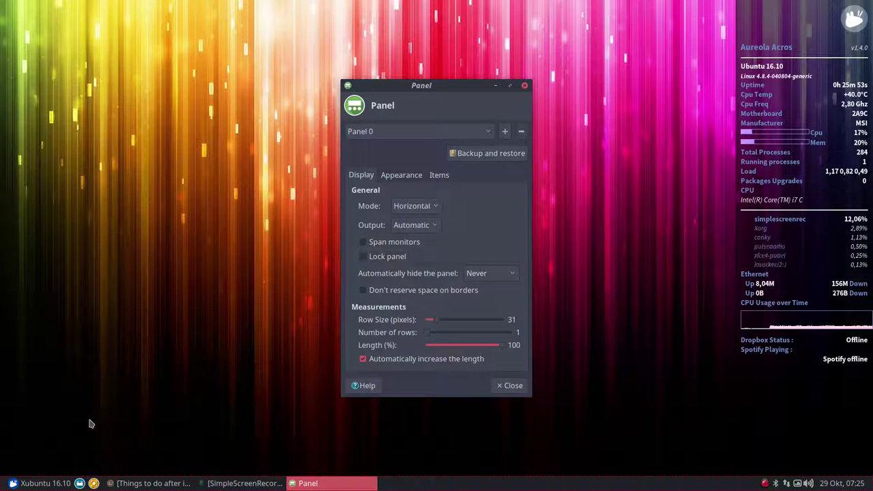
mouse_move(12, 483)
left_mouse_down()
mouse_move(8, 6)
mouse_move(4, 485)
left_mouse_up()
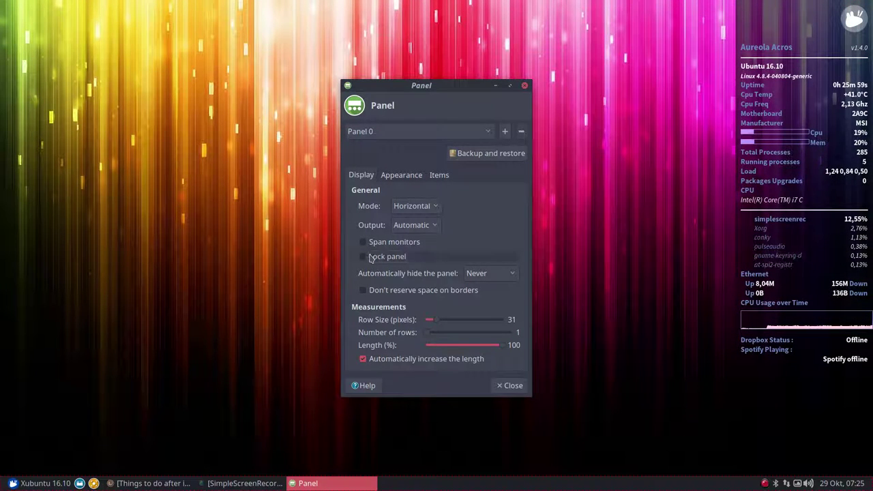
left_click(368, 257)
Step: Set the panel's row size to 28 pixels and its background alpha to 69
mouse_move(430, 325)
left_mouse_down()
mouse_move(447, 324)
mouse_move(430, 325)
left_mouse_up()
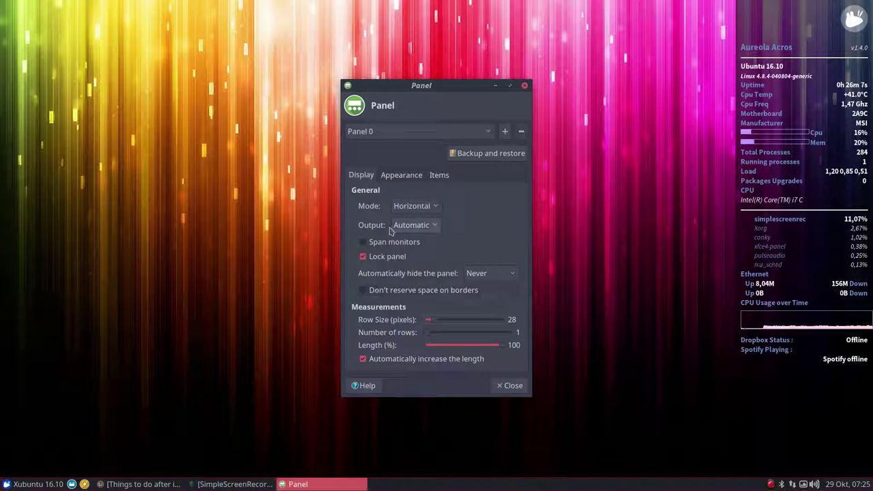
left_click(402, 175)
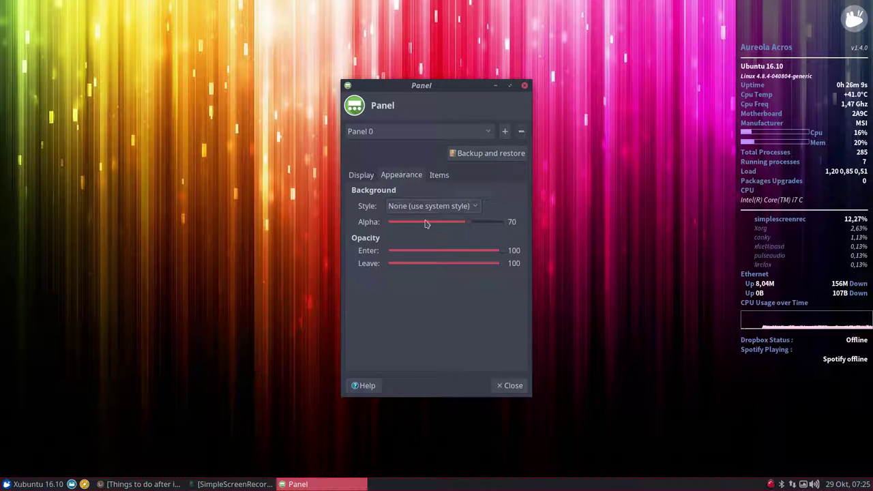
mouse_move(467, 223)
left_mouse_down()
mouse_move(437, 227)
mouse_move(465, 234)
left_mouse_up()
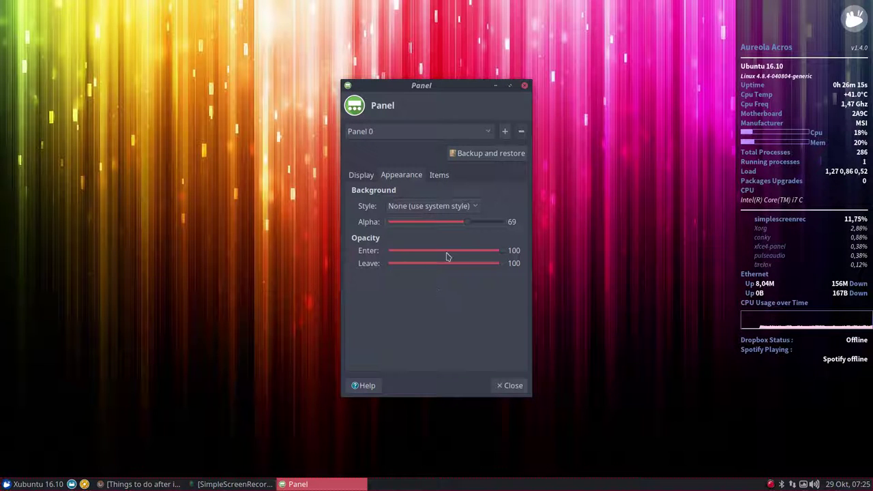
Step: Review the panel's item list alongside the Whisker Menu, recheck the display settings, and close the panel preferences
left_click(440, 175)
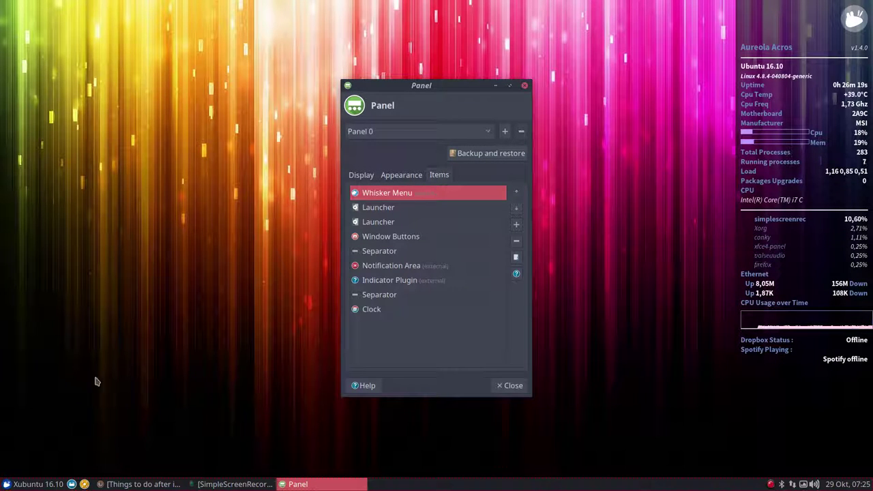
left_click(38, 485)
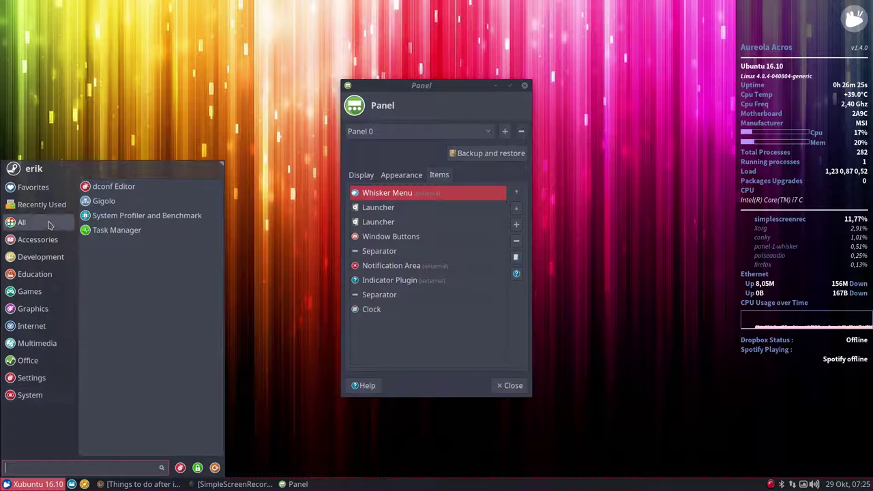
mouse_move(48, 213)
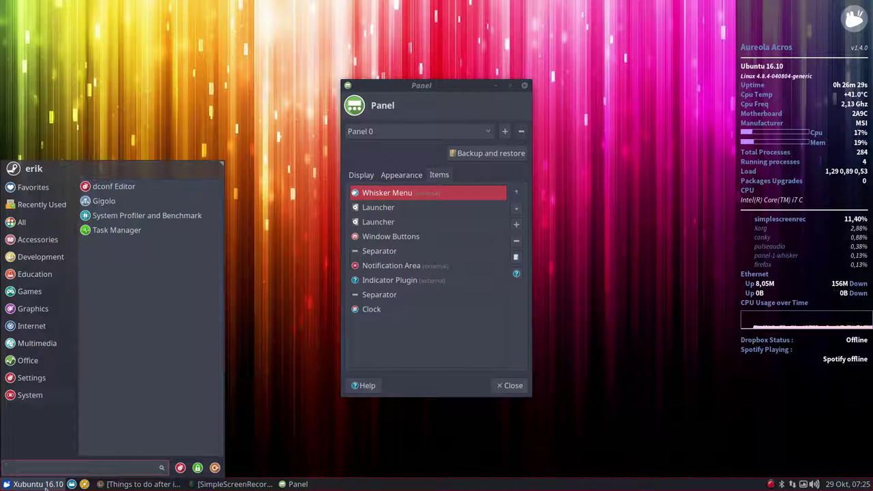
left_click(46, 485)
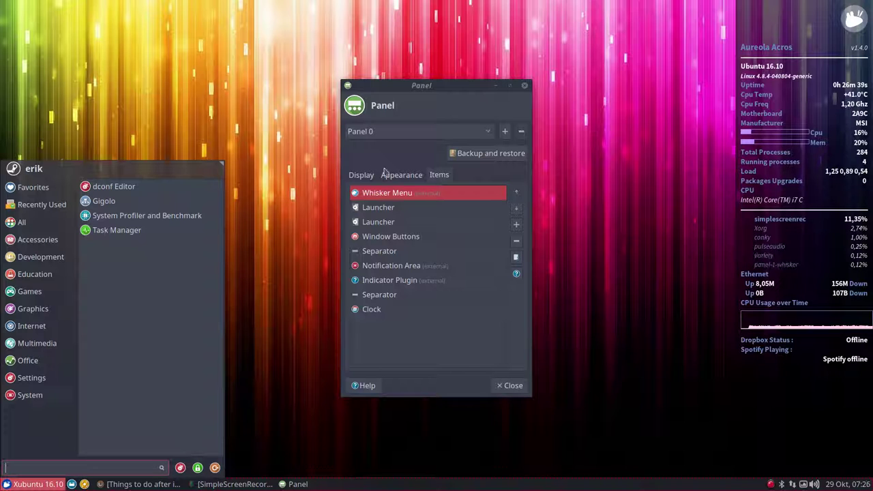
left_click(362, 174)
left_click(362, 175)
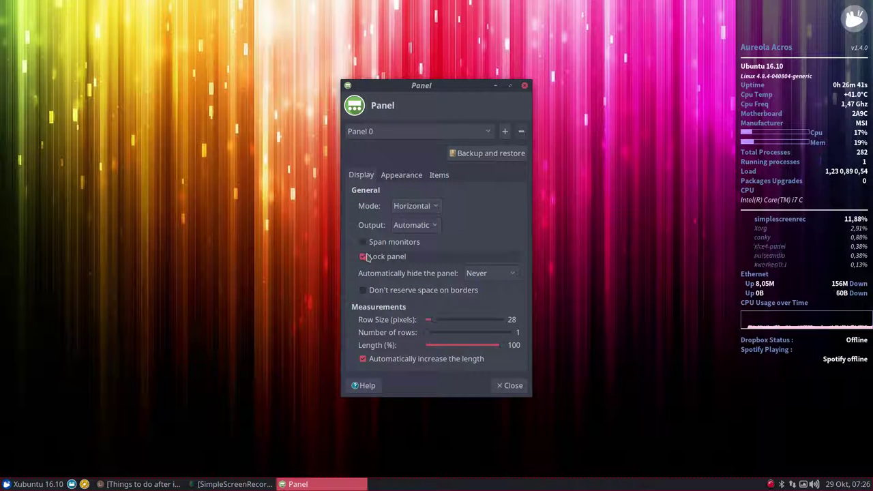
left_click(510, 385)
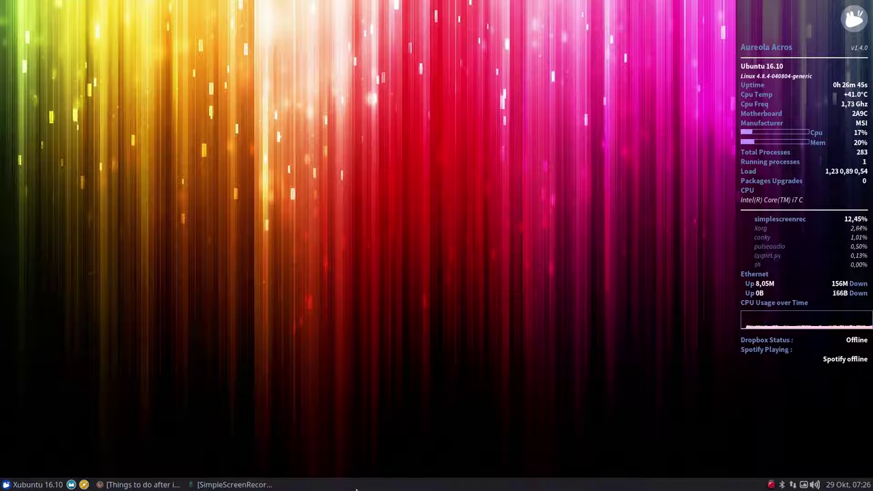
Step: Look through the desktop's context menu and its application categories, such as Internet and Accessories, and dismiss it
right_click(206, 193)
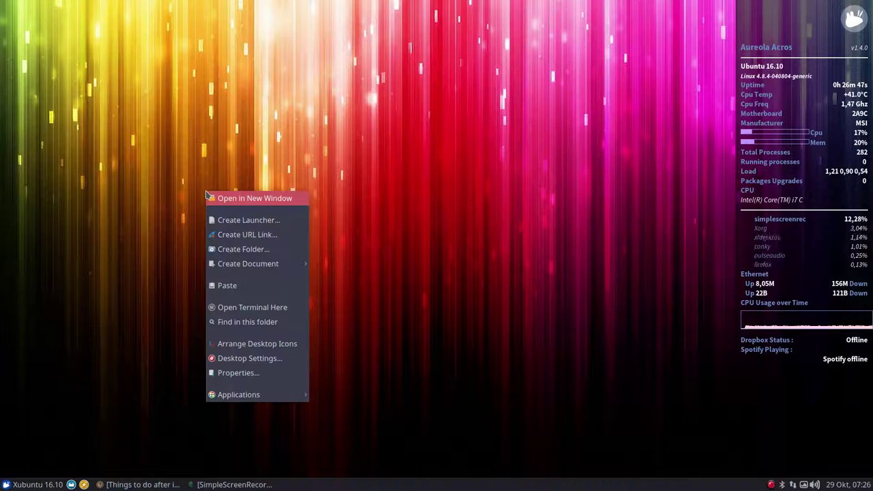
mouse_move(260, 266)
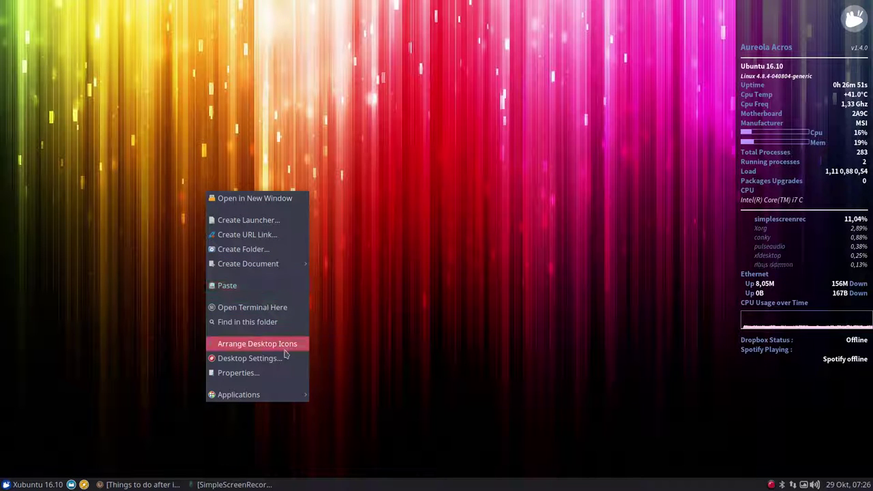
mouse_move(284, 395)
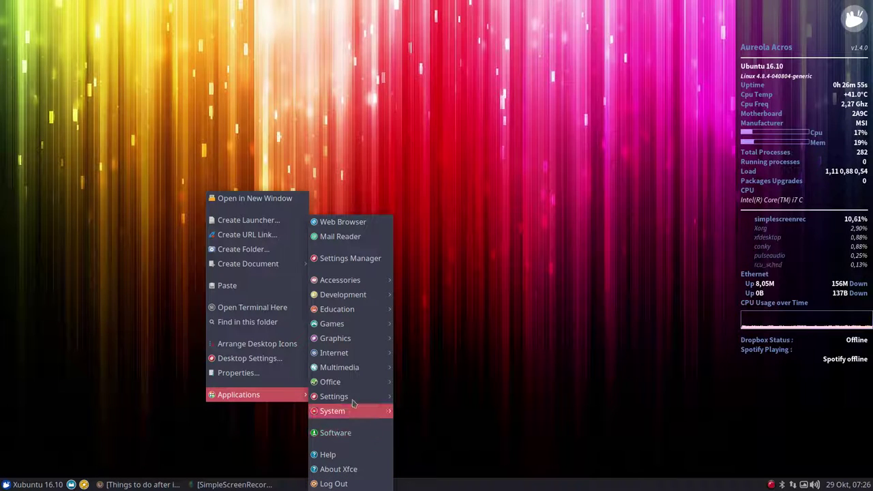
mouse_move(374, 280)
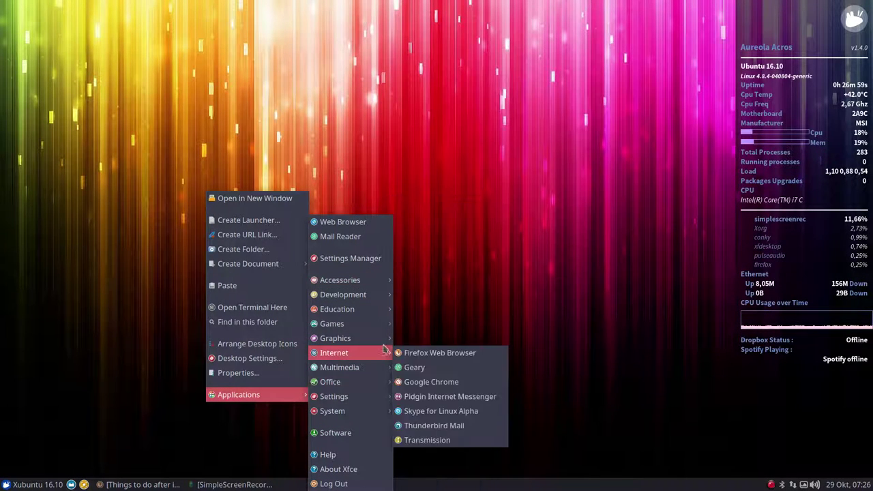
mouse_move(384, 334)
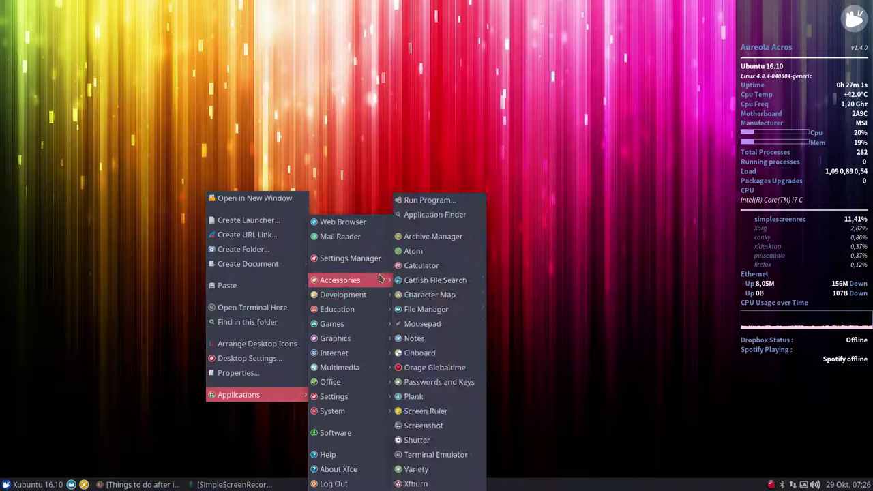
left_click(302, 156)
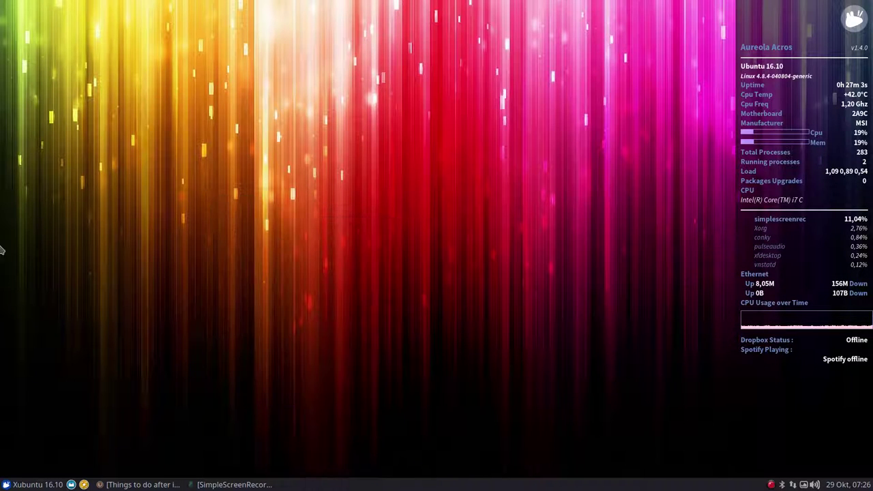
Step: Browse the System and Settings categories of the Whisker Menu
left_click(9, 485)
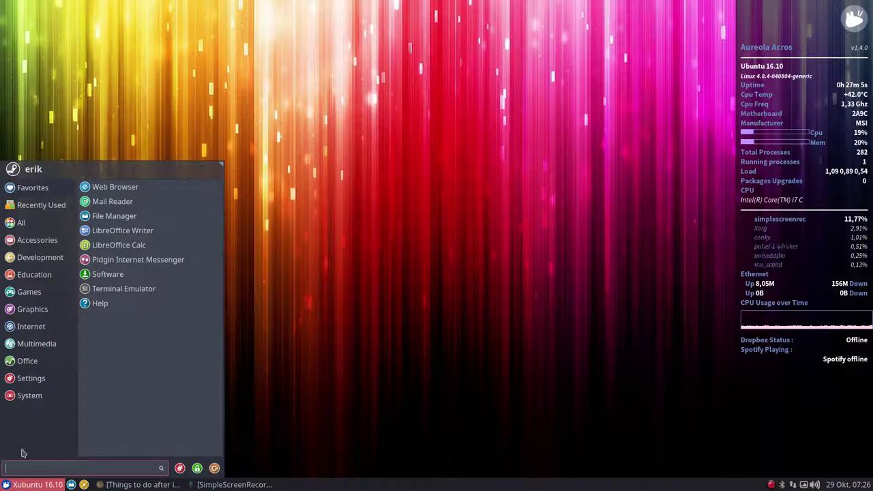
left_click(29, 395)
left_click(28, 385)
left_click(29, 395)
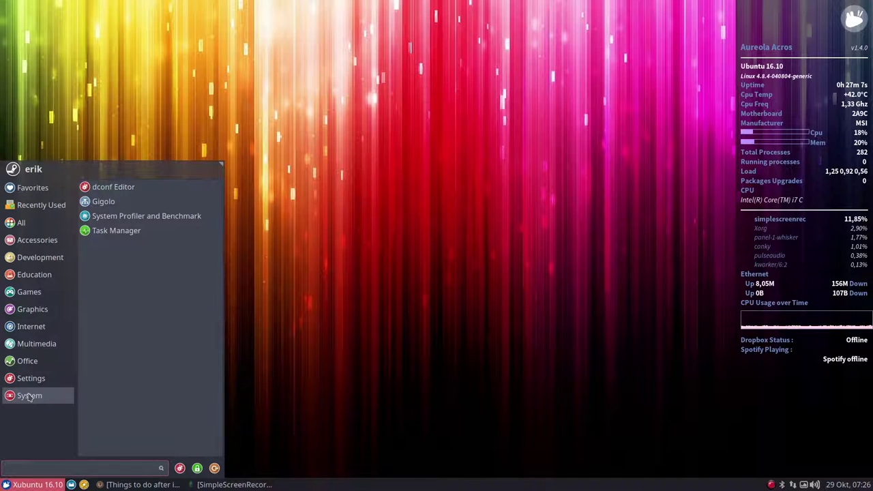
left_click(31, 379)
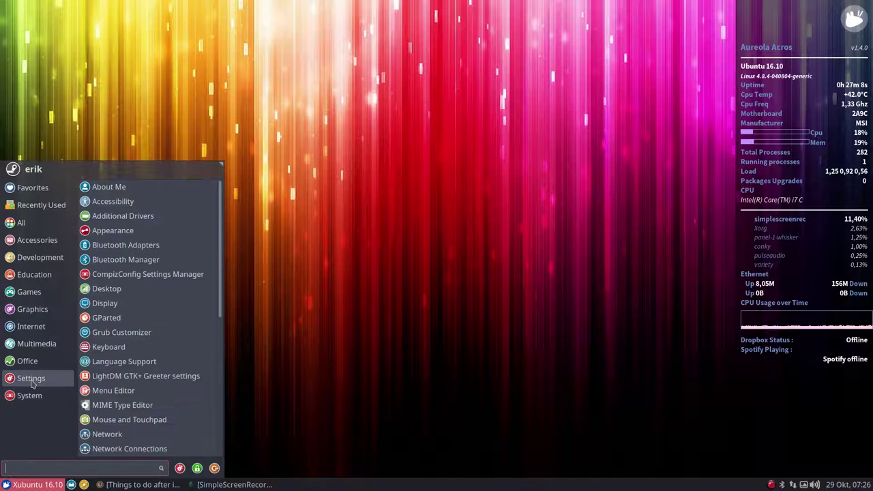
Step: Open the settings manager, maximise its window, and go to the Appearance settings
left_click(179, 468)
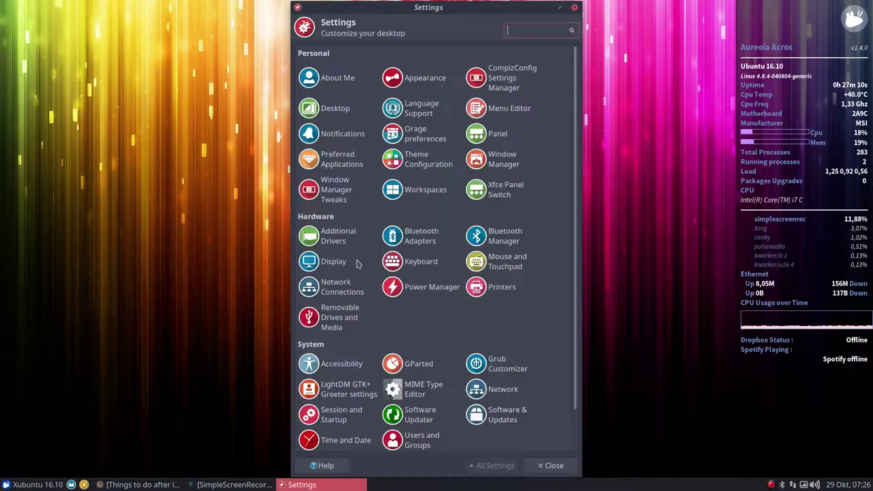
double_click(459, 7)
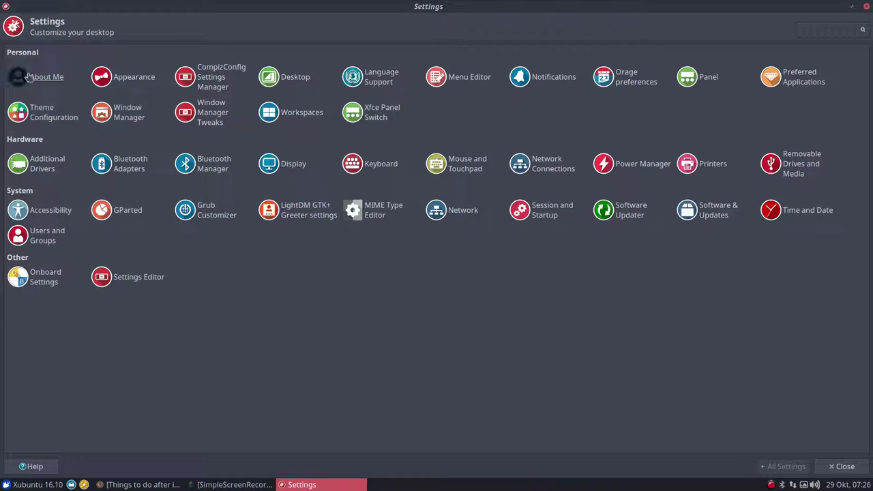
left_click(125, 77)
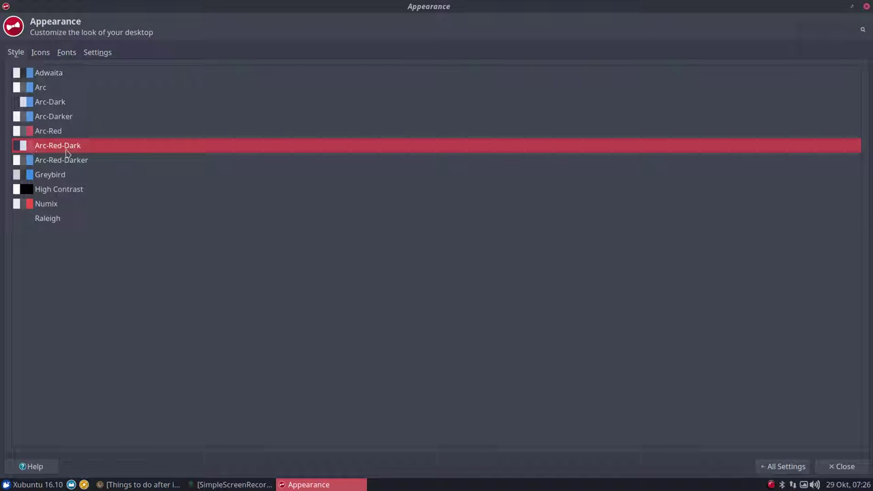
Step: Try the Arc-Dark style on the desktop and switch back to Arc-Red-Dark
left_click(53, 102)
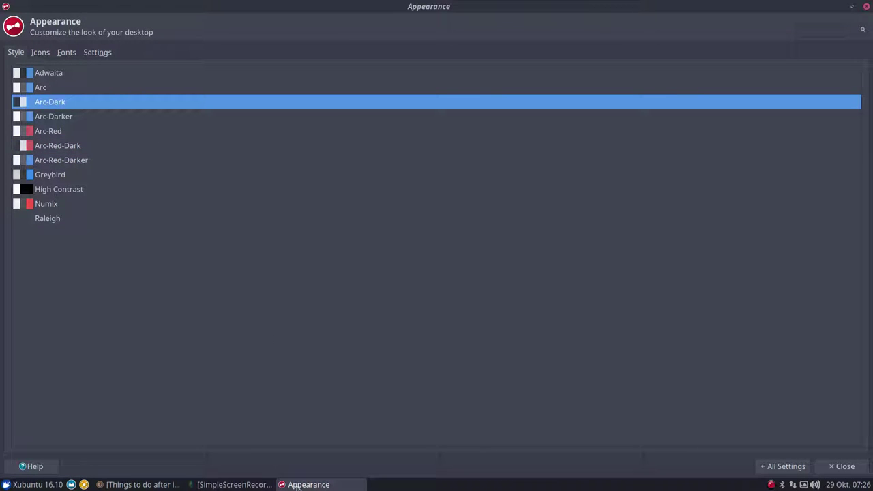
left_click(58, 146)
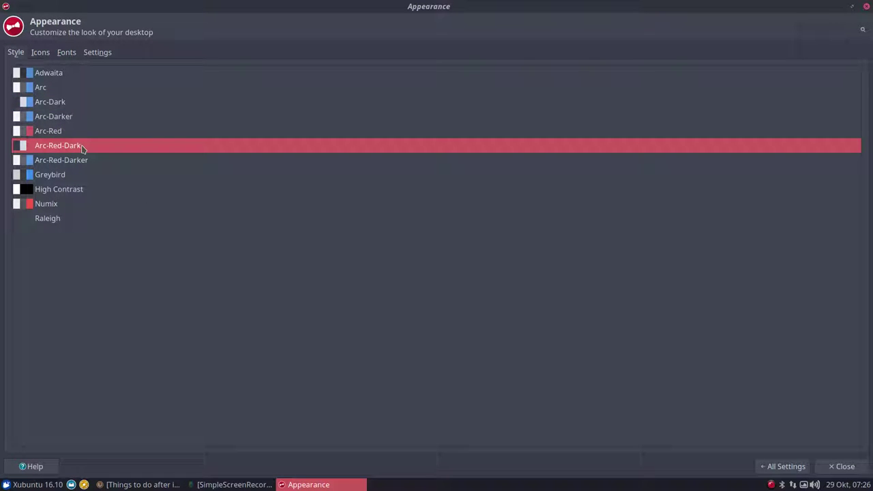
Step: Apply the Sardi Mono Arc icon theme and check its icons in the Whisker Menu
left_click(45, 54)
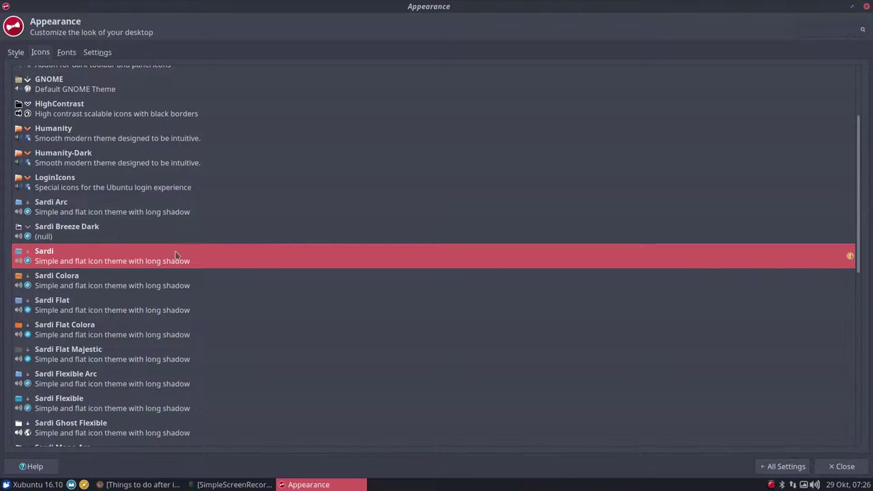
scroll(173, 335, "down", 3)
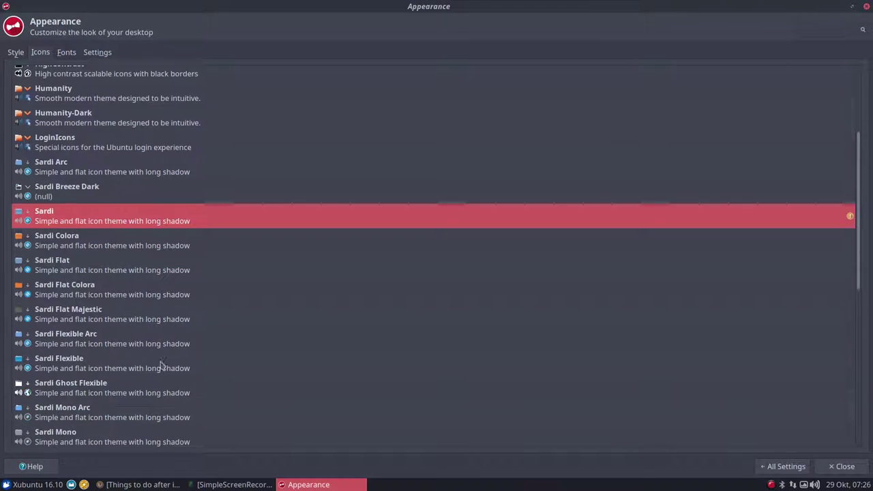
left_click(79, 339)
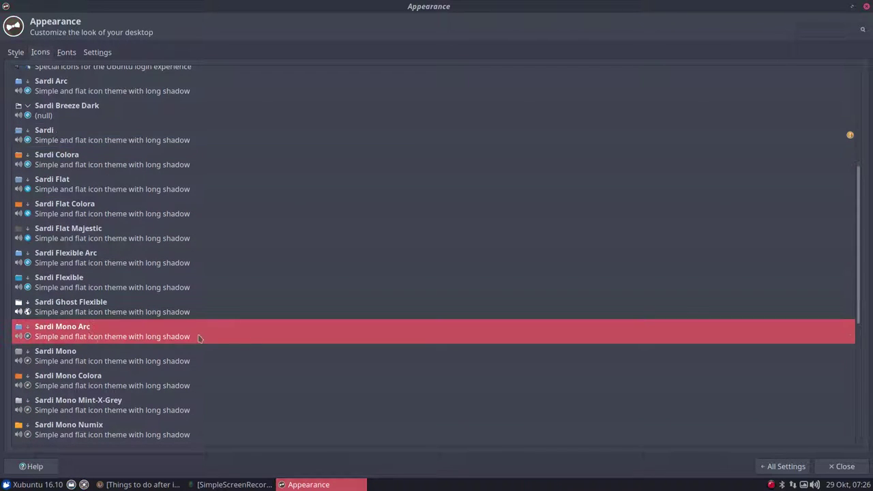
left_click(33, 484)
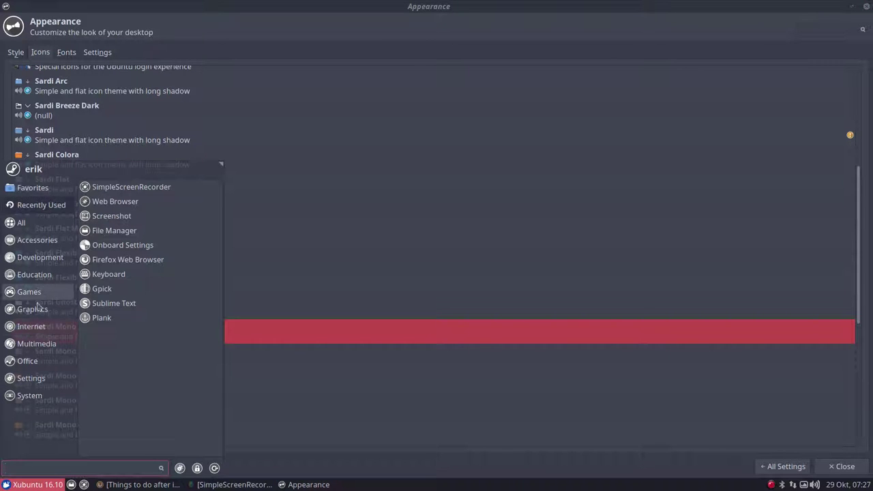
left_click(262, 207)
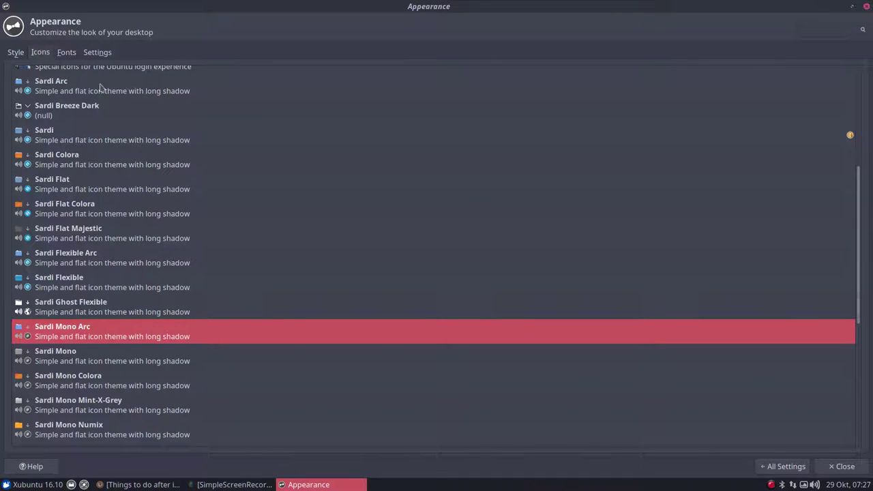
Step: Set the size of the default Noto Sans font to 13 in the Appearance settings
left_click(60, 52)
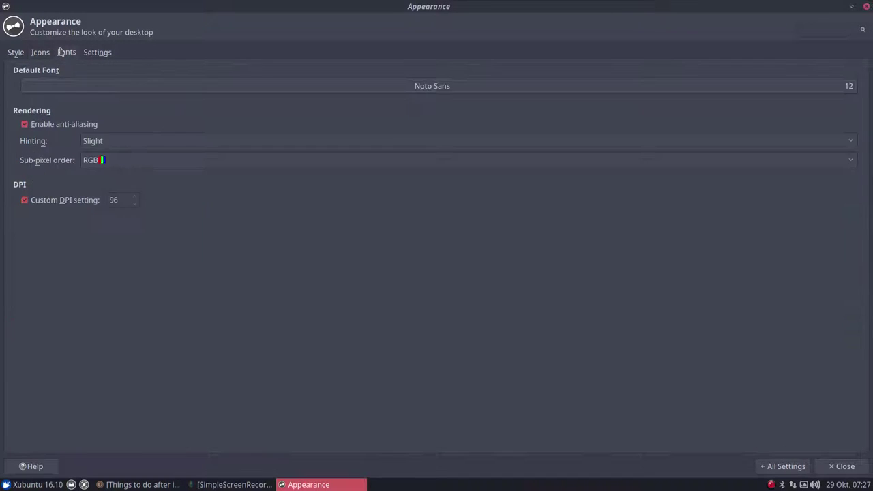
left_click(848, 86)
left_click(521, 245)
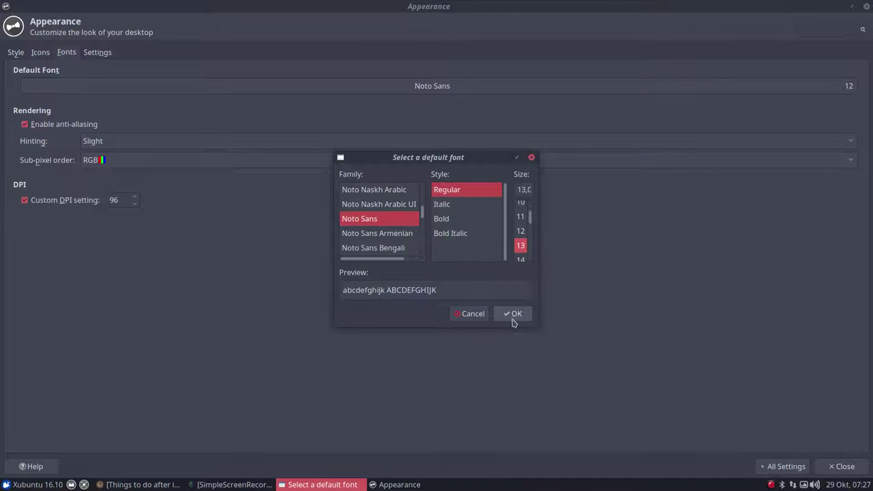
left_click(515, 316)
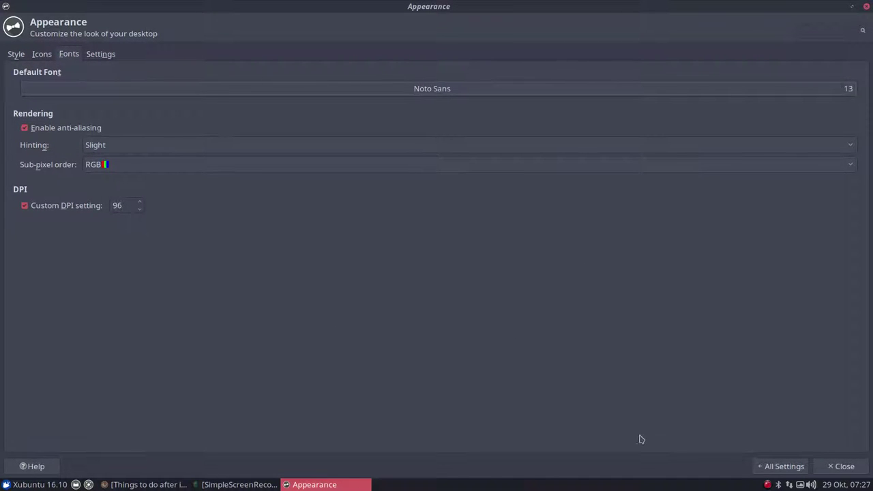
Step: Check the toolbar, menu and event sound settings in Appearance, and view the CompizConfig Settings Manager before closing it
left_click(107, 54)
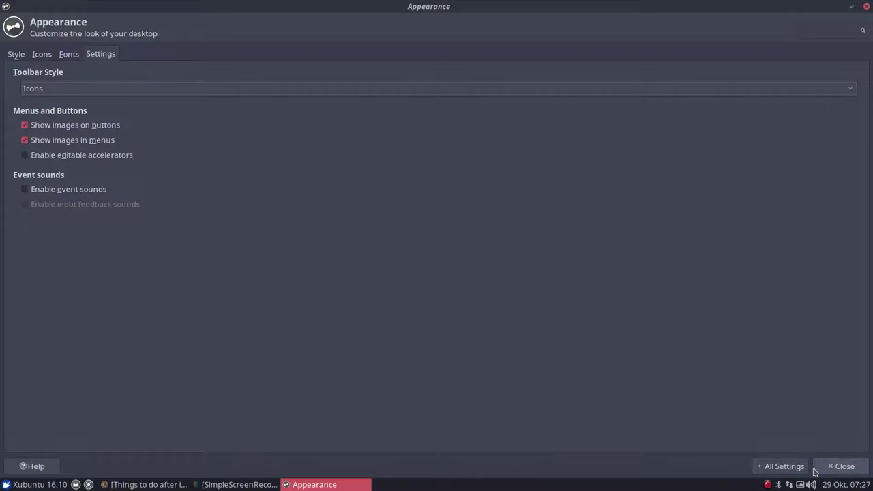
left_click(784, 467)
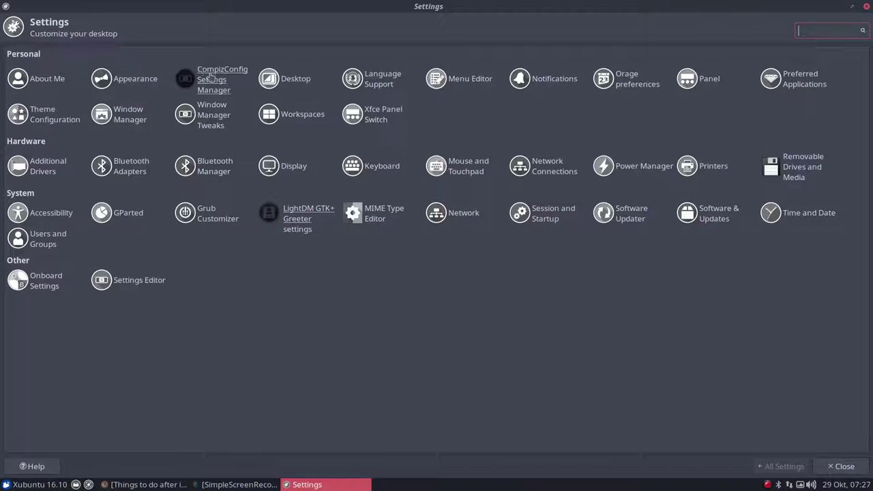
left_click(211, 77)
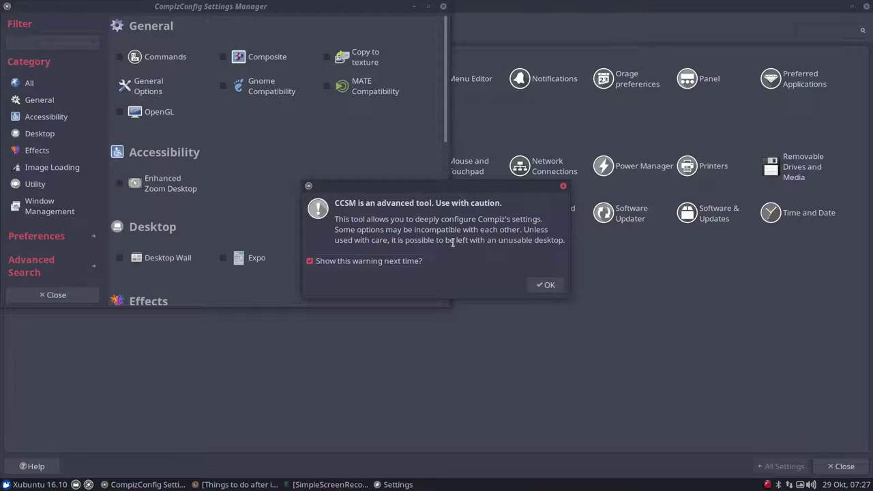
left_click(563, 186)
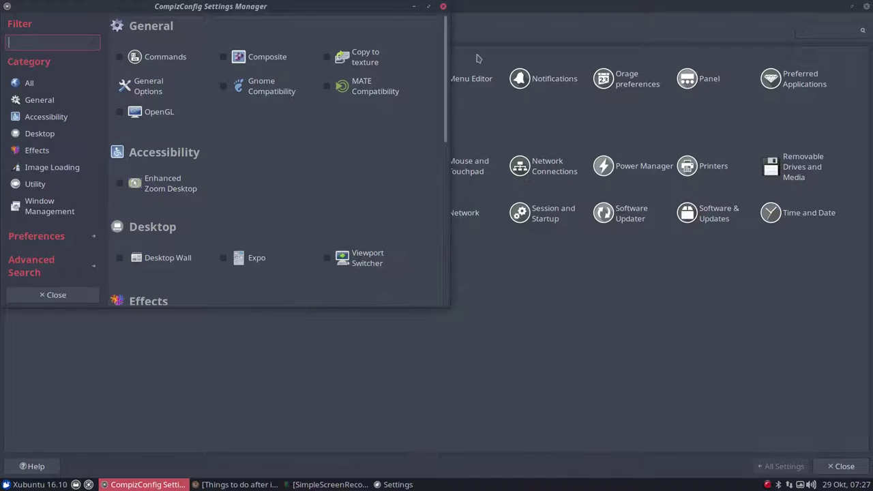
left_click(442, 8)
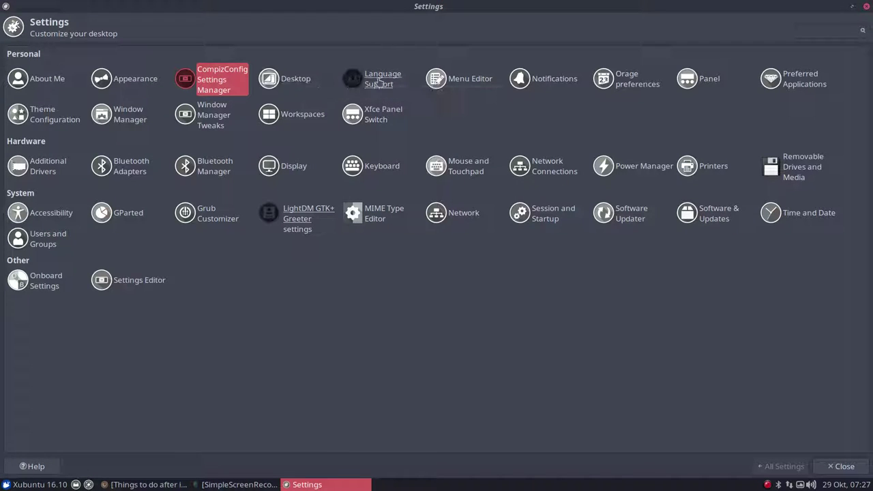
Step: Look through the background, menu and icon settings of the Desktop, and view the Theme Configuration colours
left_click(280, 80)
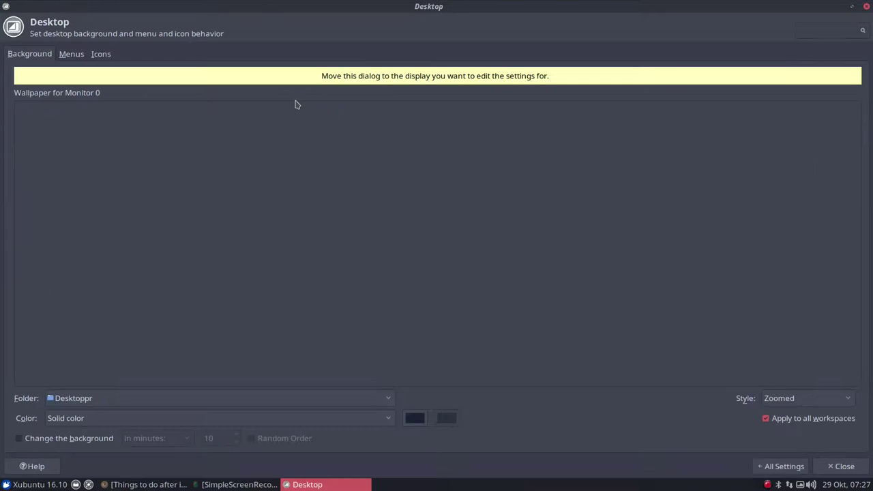
left_click(71, 54)
left_click(101, 54)
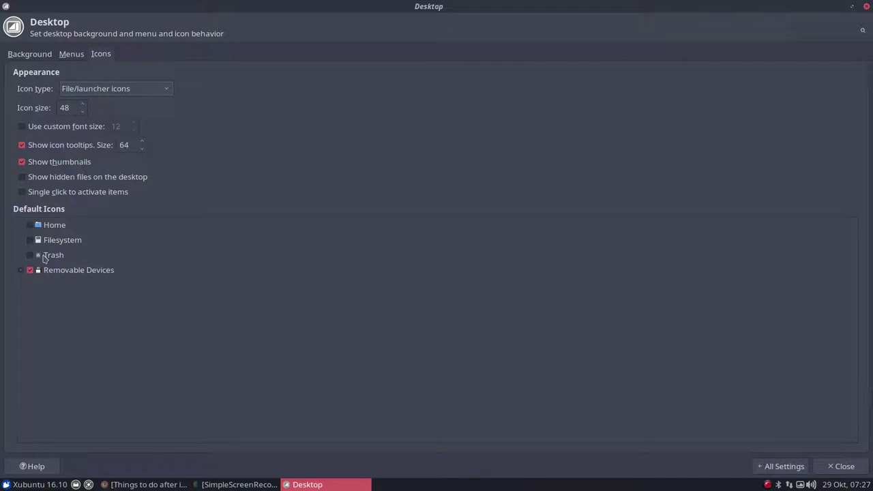
left_click(778, 466)
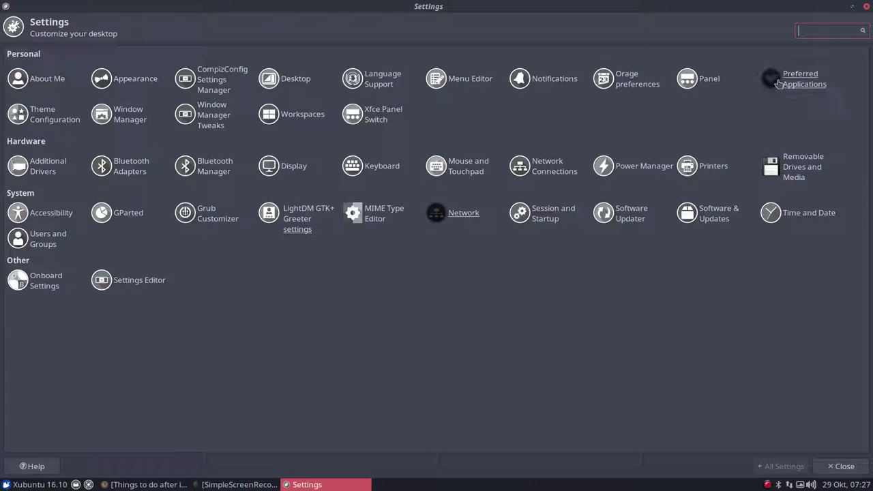
left_click(43, 117)
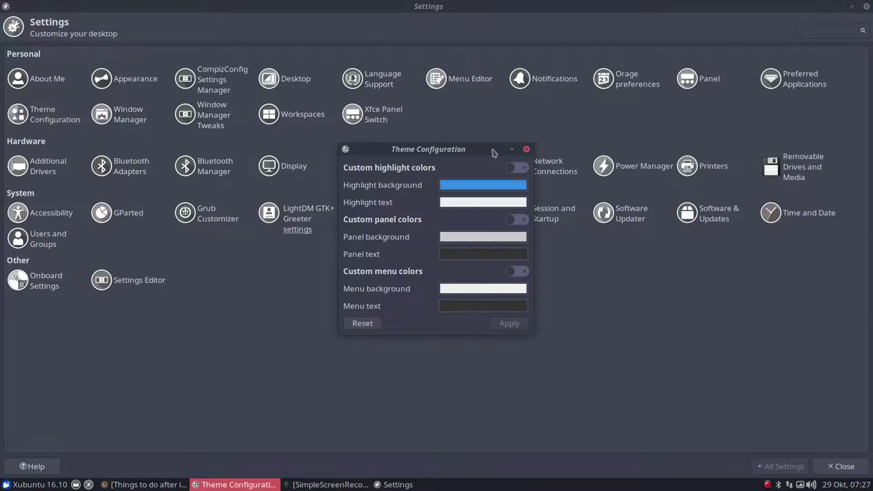
left_click(526, 150)
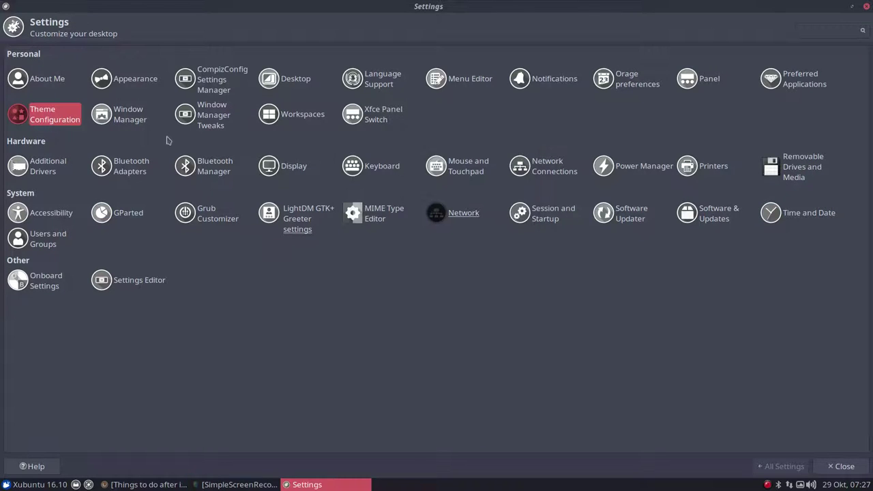
Step: Set the window title font in the Window Manager settings to Noto Sans Bold Italic at size 13
left_click(122, 120)
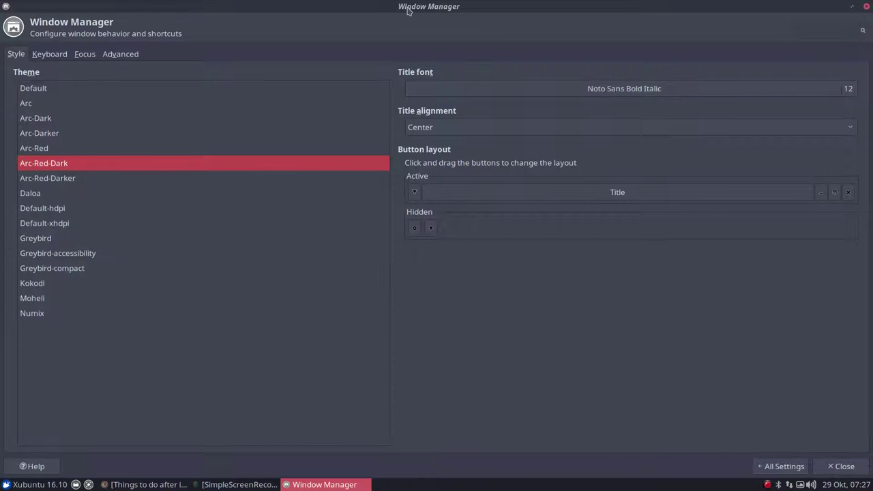
left_click(824, 94)
left_click(525, 246)
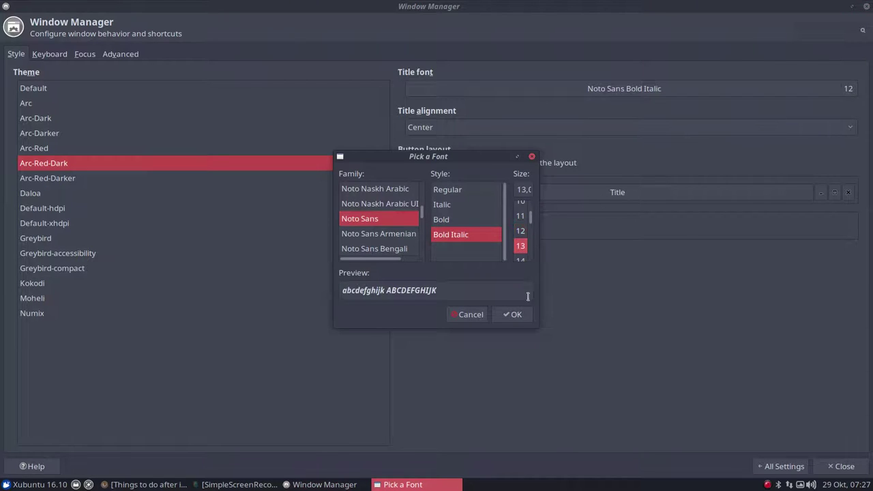
left_click(525, 315)
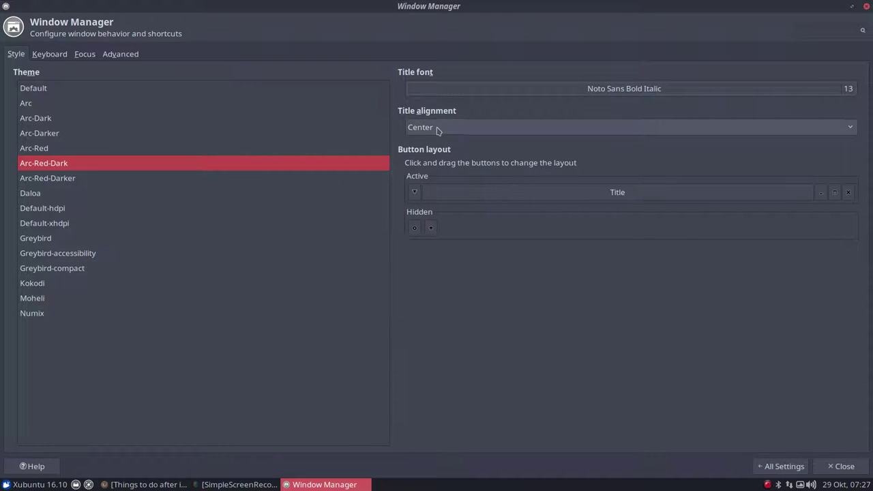
Step: Check the keyboard, focus and advanced settings of the Window Manager and return to the settings overview
left_click(52, 55)
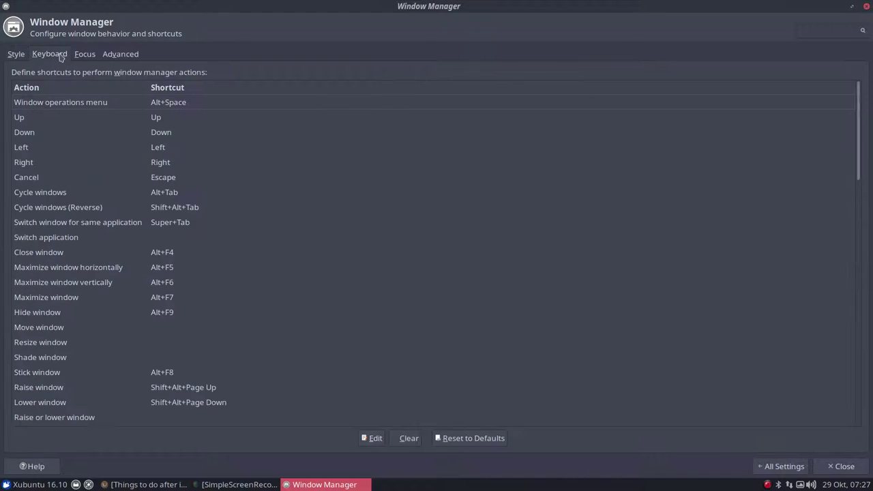
left_click(82, 56)
left_click(120, 56)
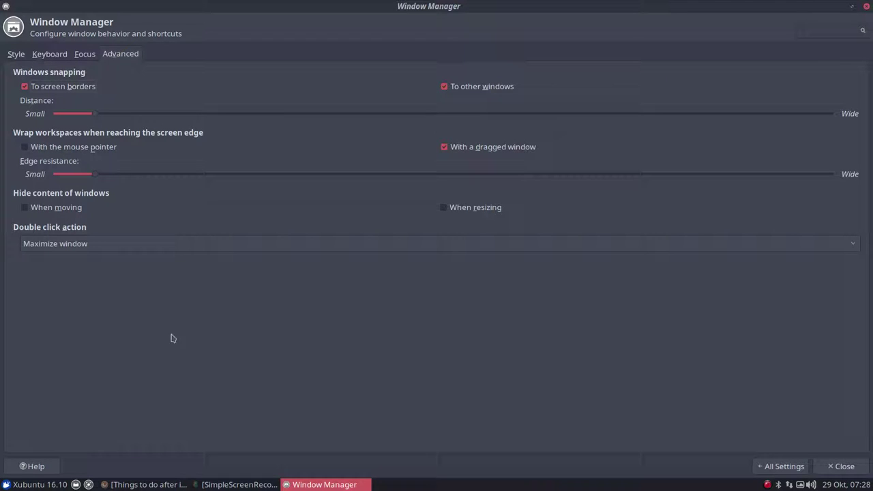
left_click(783, 465)
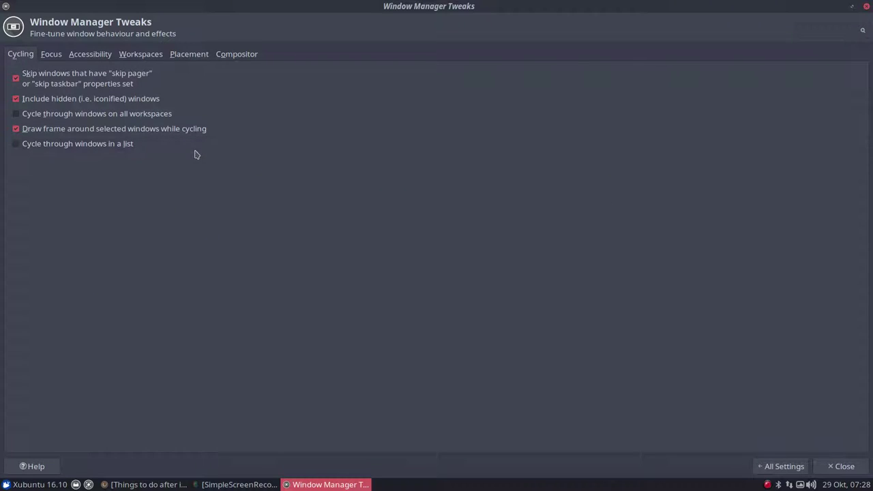
Step: Show the compositor options of Window Manager Tweaks in an unmaximised window and launch the Plank dock
left_click(236, 55)
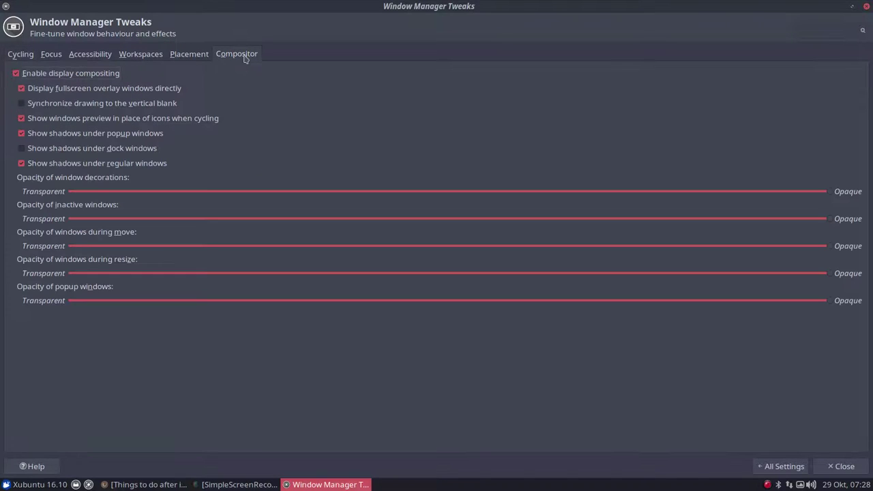
double_click(421, 10)
left_click_drag(412, 165, 442, 50)
left_click(38, 484)
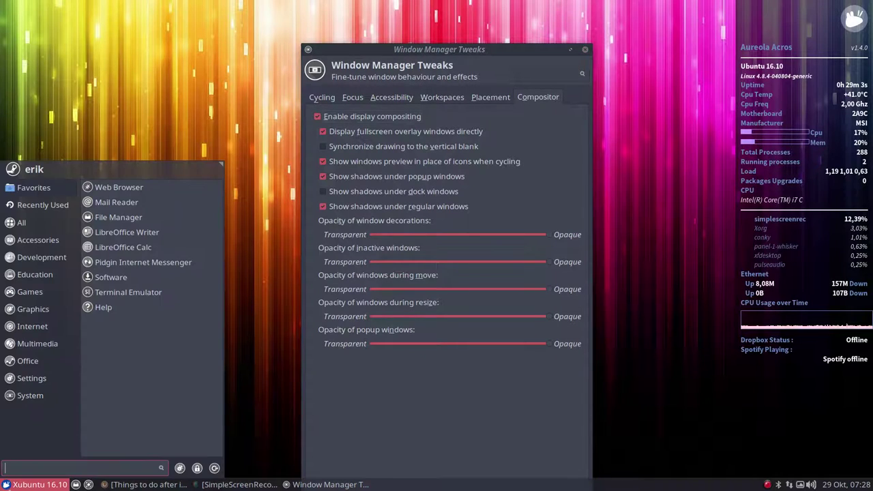
type("plank")
key("Return")
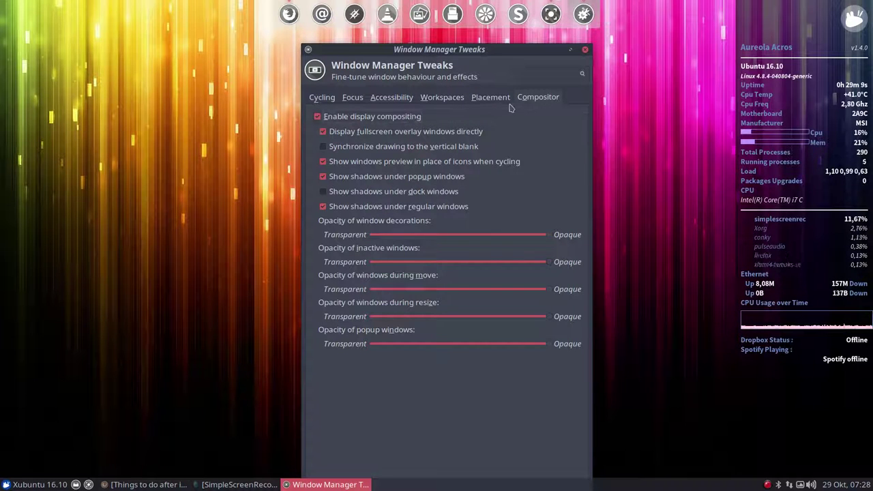
Step: Try the shadows under dock windows to compare how Plank looks, and switch them off again
left_click(336, 193)
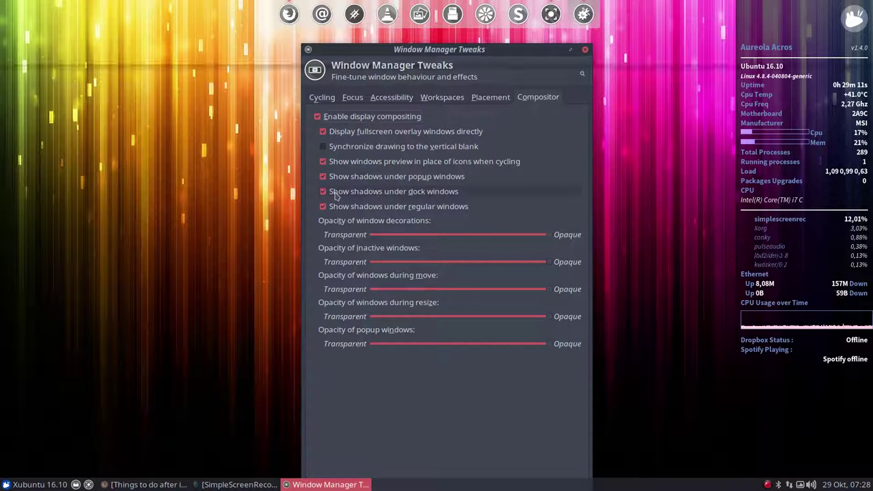
left_click(324, 193)
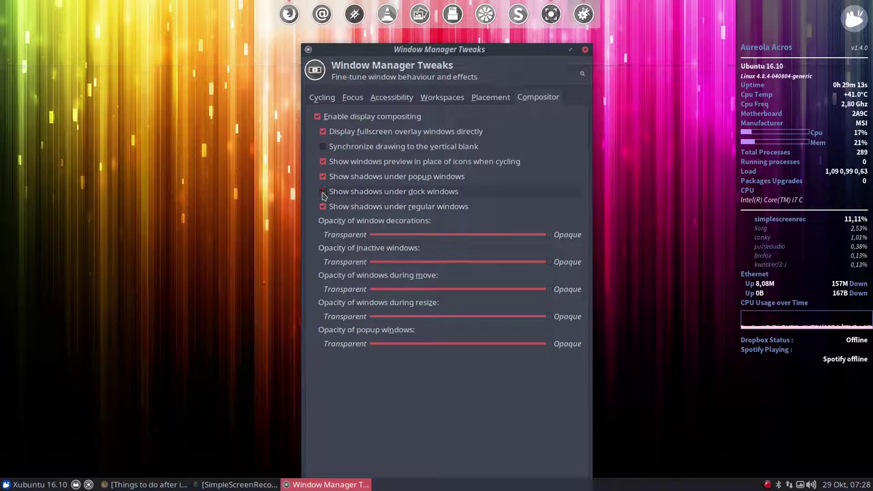
left_click(323, 194)
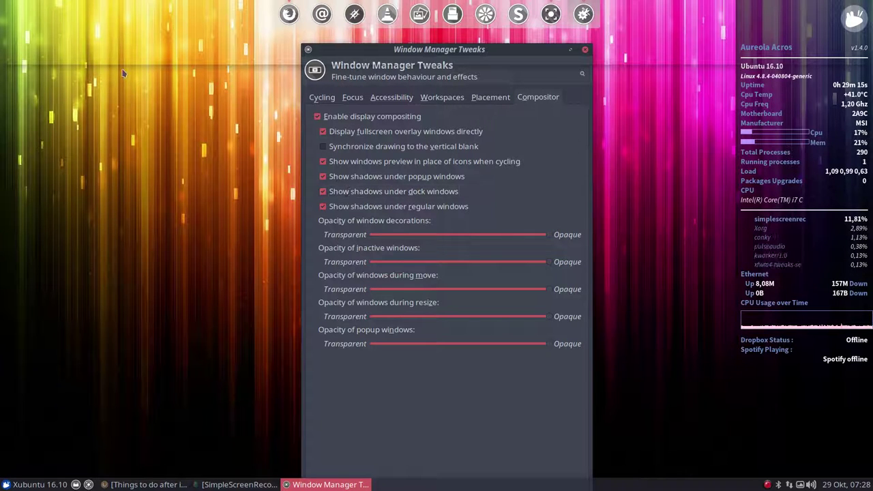
left_click(323, 192)
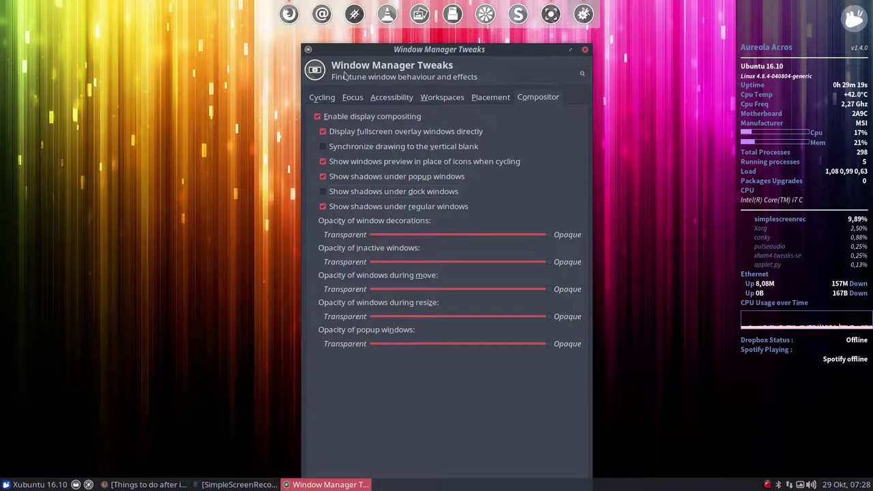
Step: Move the settings window clear of the dock near the desktop's centre and check the Workspaces settings
left_click_drag(535, 57, 516, 92)
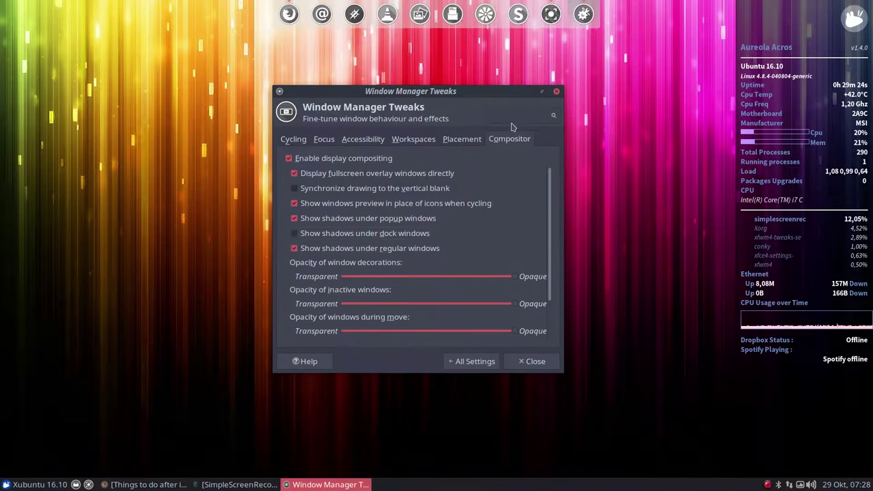
left_click(465, 362)
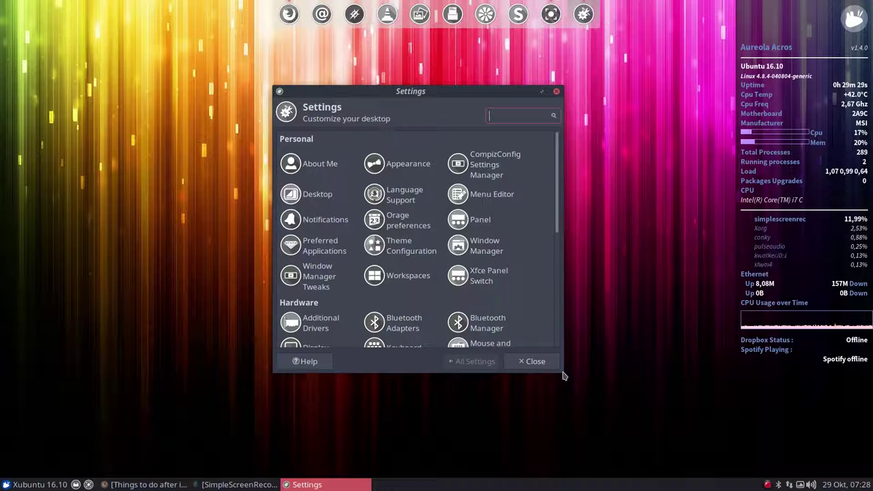
left_click(412, 275)
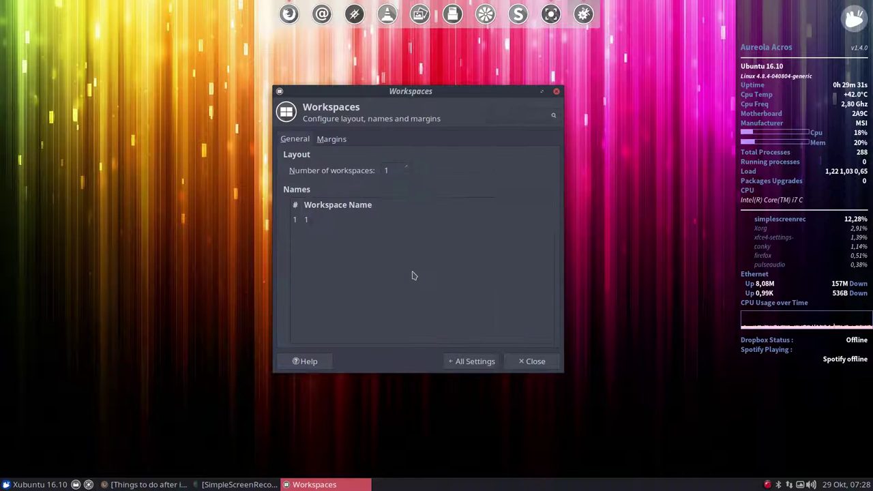
left_click(461, 361)
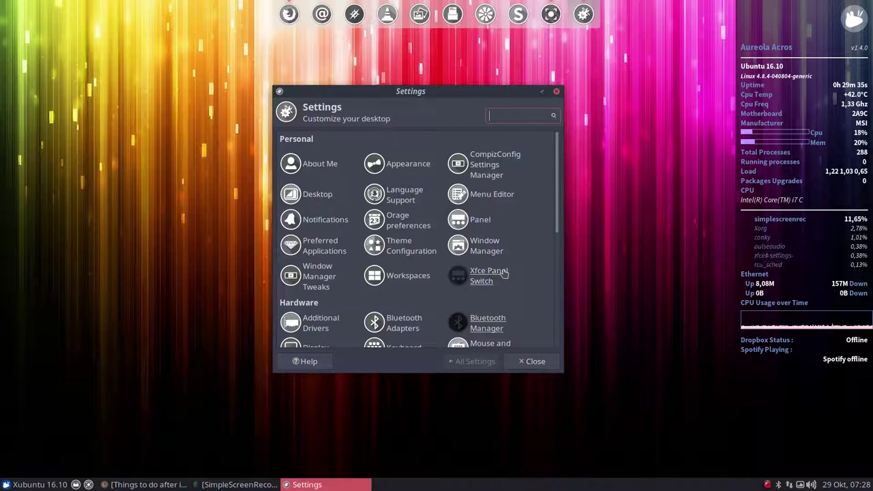
Step: View the available panel layouts in Xfce Panel Switch, highlighting GNOME 2, and close it without applying any
left_click(491, 273)
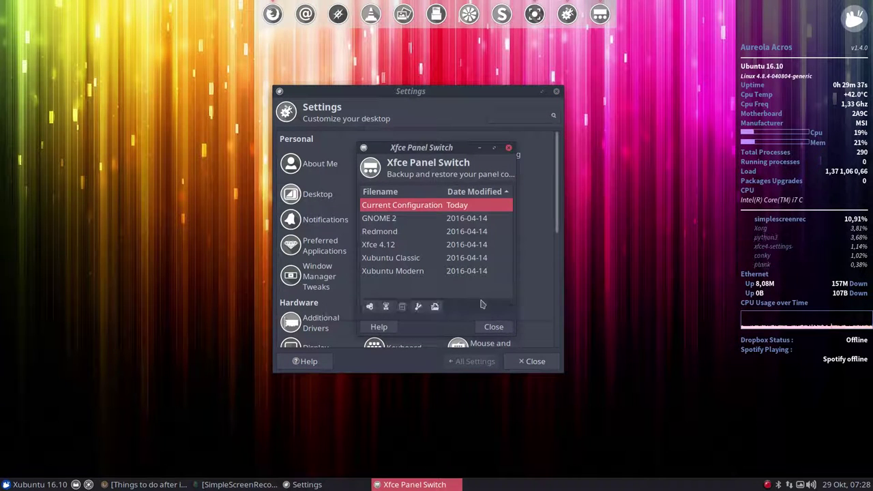
left_click(396, 220)
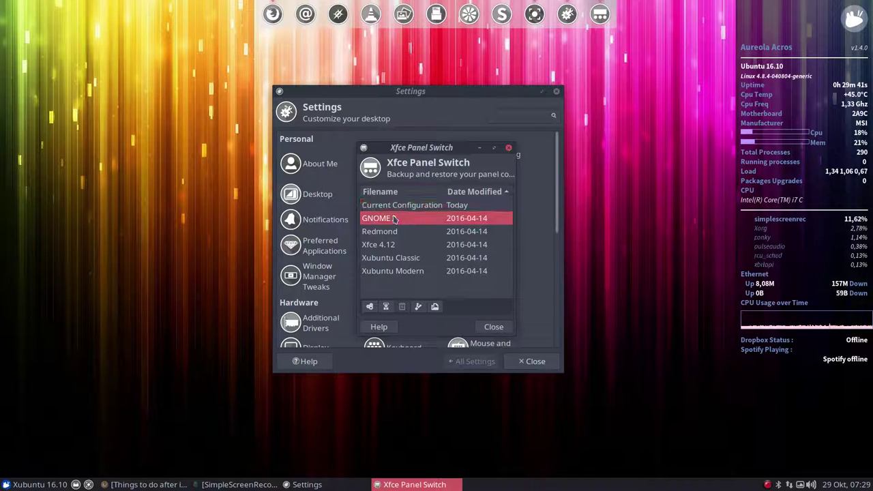
left_click(496, 328)
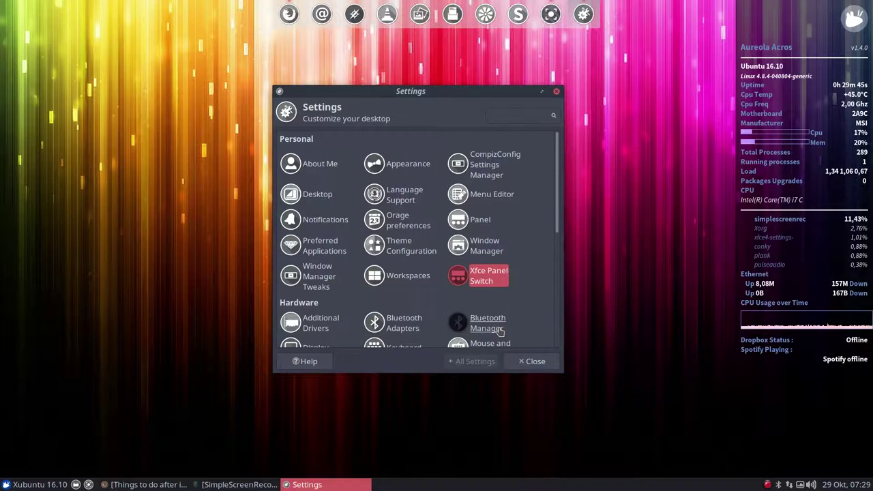
Step: Review the System, Display and Security settings of Power Manager and return to the overview of all settings
scroll(437, 286, "down", 3)
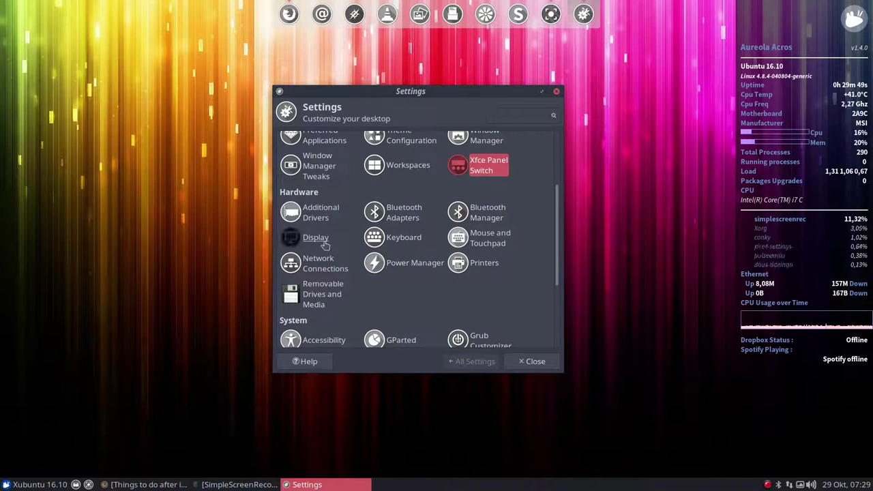
left_click(411, 266)
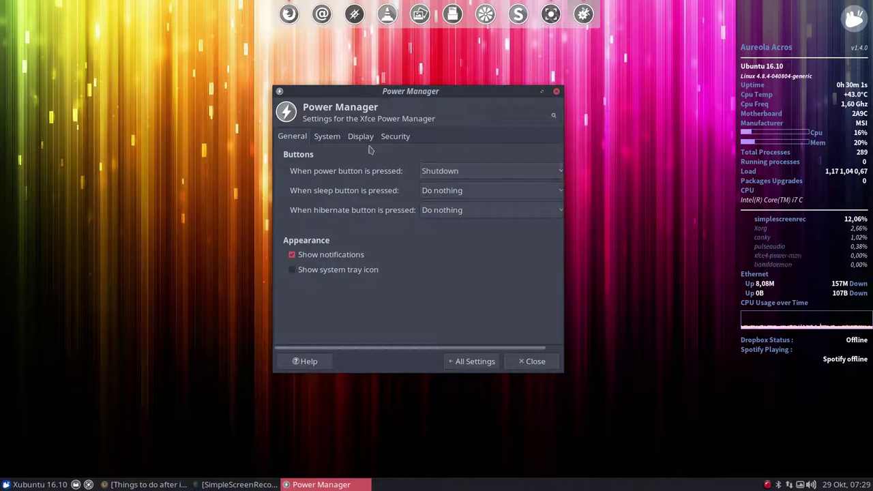
left_click(339, 140)
left_click(356, 139)
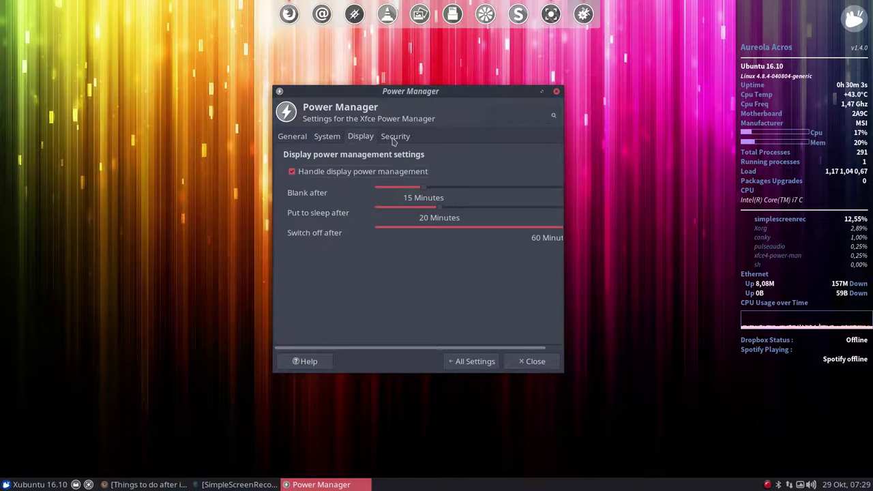
left_click(393, 137)
left_click(474, 361)
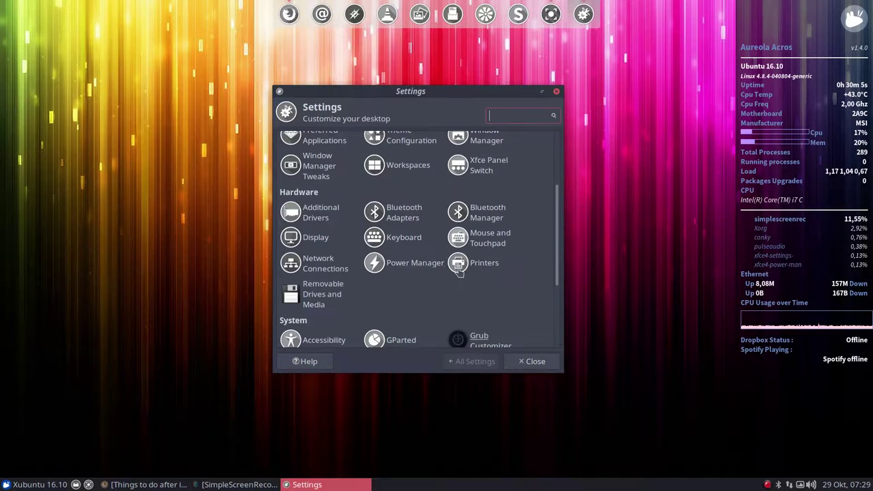
Step: Open the printer configuration and switch to Firefox to view the Xubuntu-16.10 GitHub repository mentioned in the article, minimising the browser when done
scroll(437, 276, "down", 2)
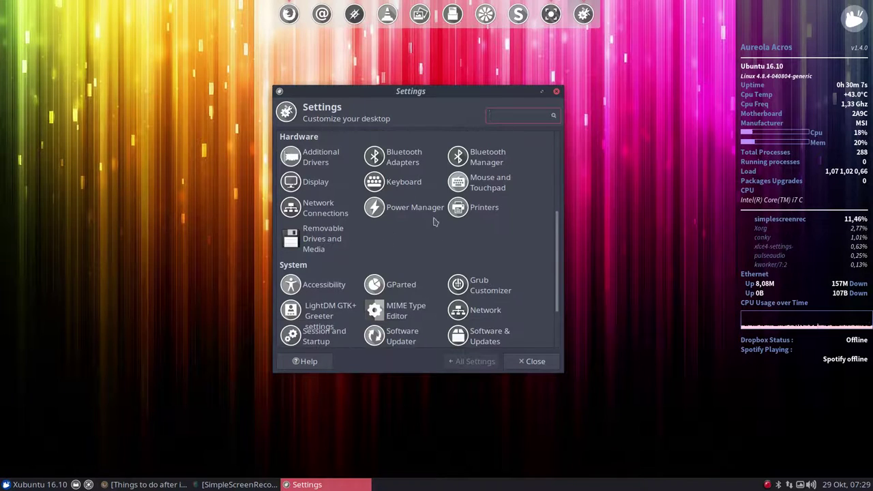
left_click(490, 211)
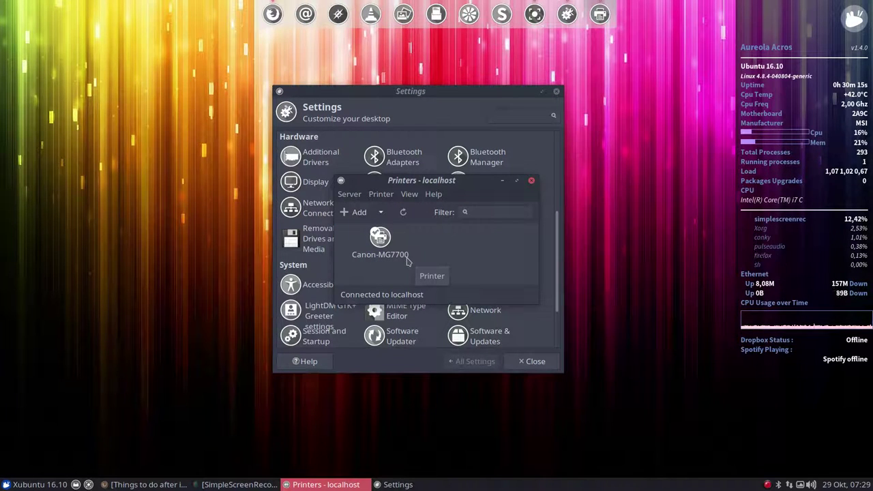
left_click(142, 484)
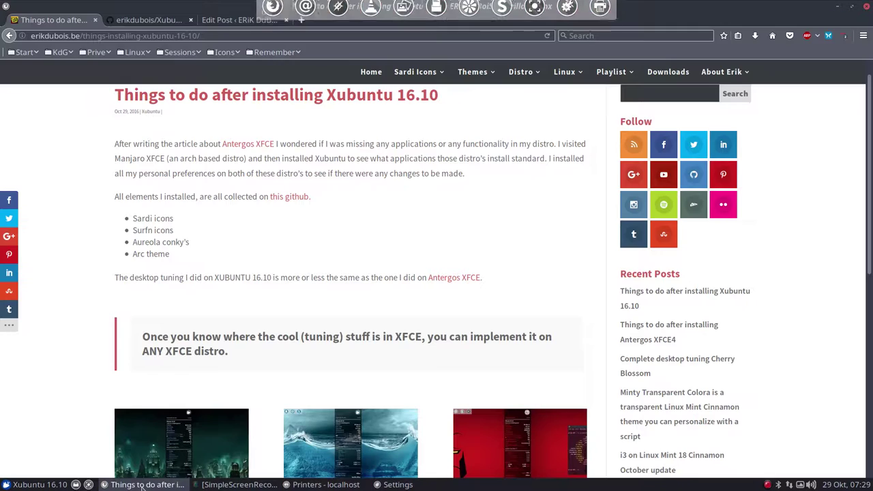
scroll(195, 211, "down", 2)
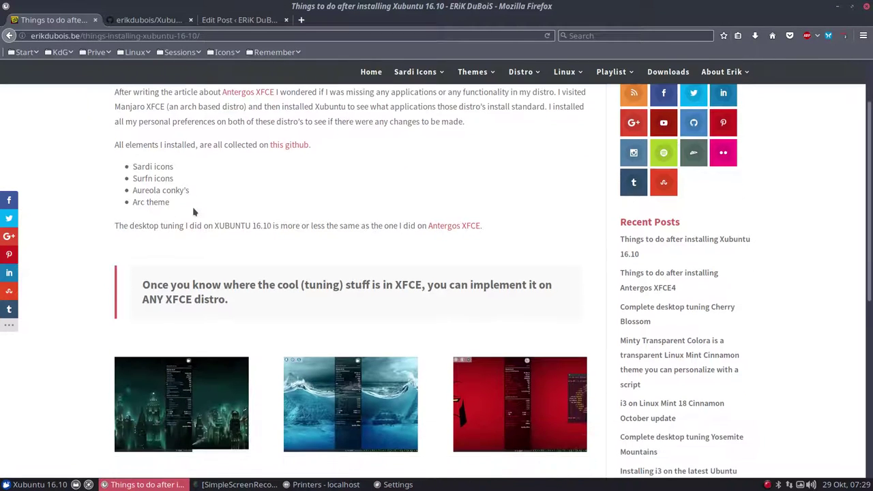
left_click(278, 118)
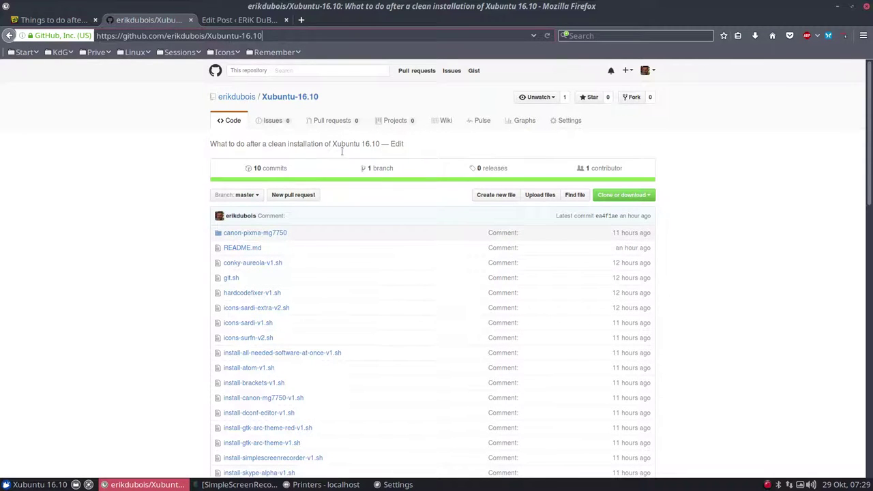
left_click(837, 6)
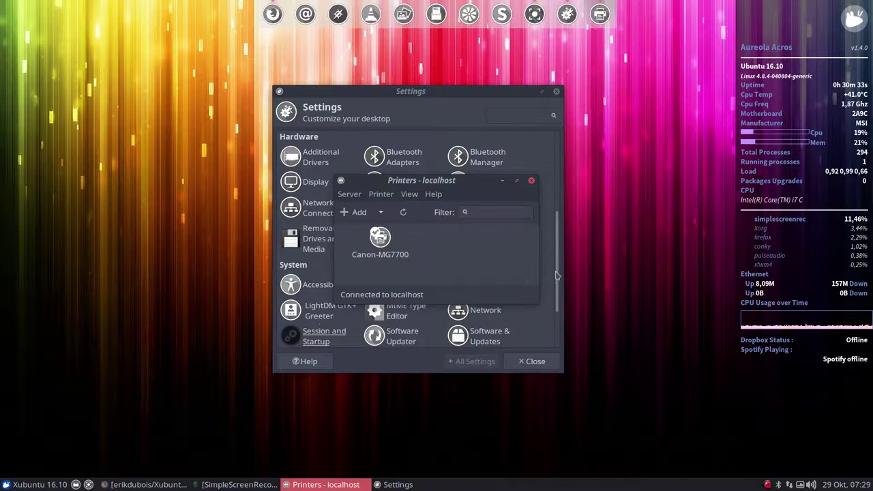
Step: Close the Printers window, look over the remaining System and Other modules, and close the settings manager
left_click(533, 184)
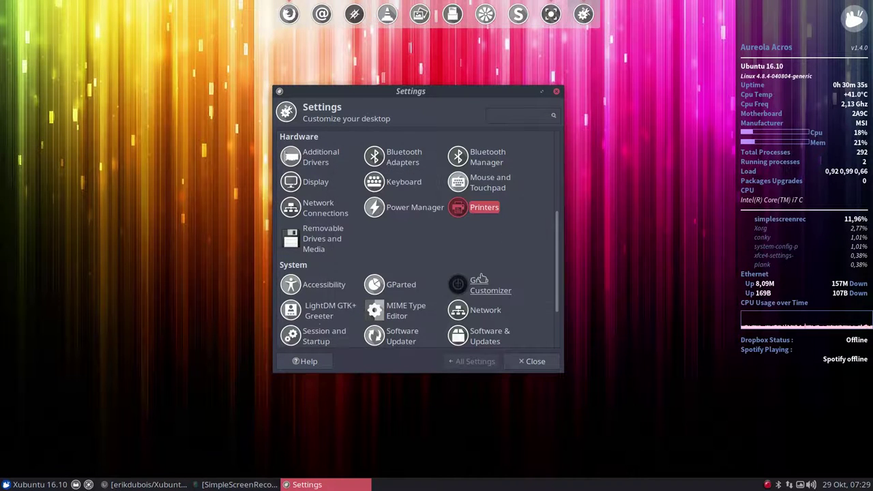
scroll(431, 293, "down", 4)
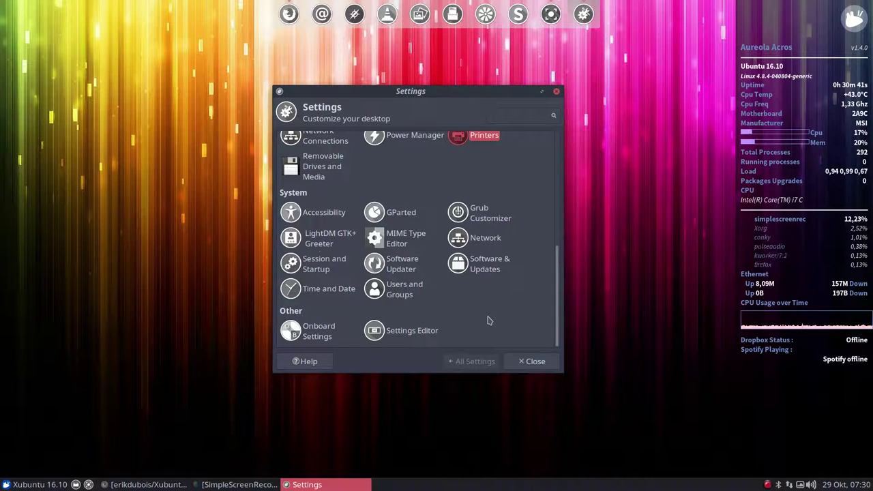
left_click(535, 361)
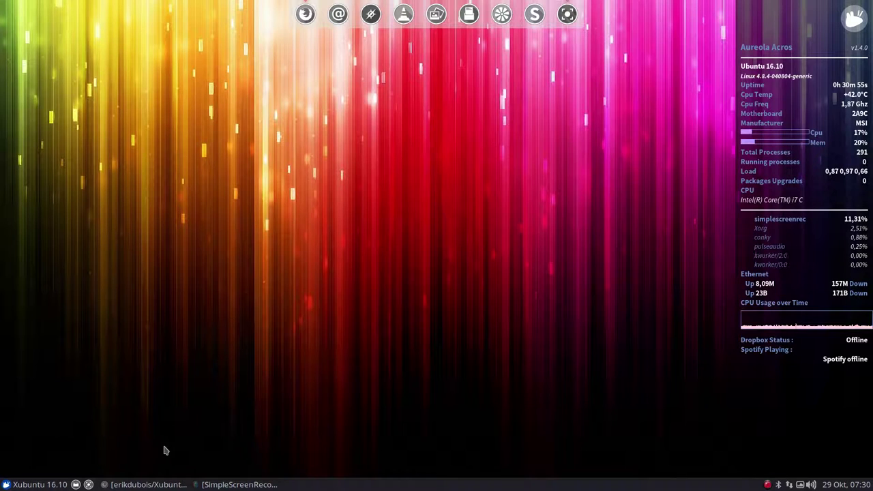
Step: Return to the Xubuntu-16.10 GitHub repository in Firefox and look through its install scripts and README
left_click(153, 484)
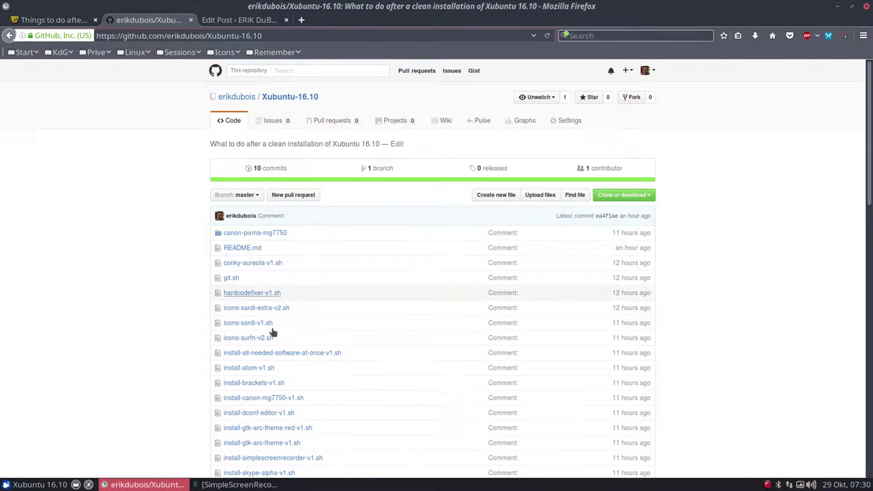
scroll(272, 334, "down", 4)
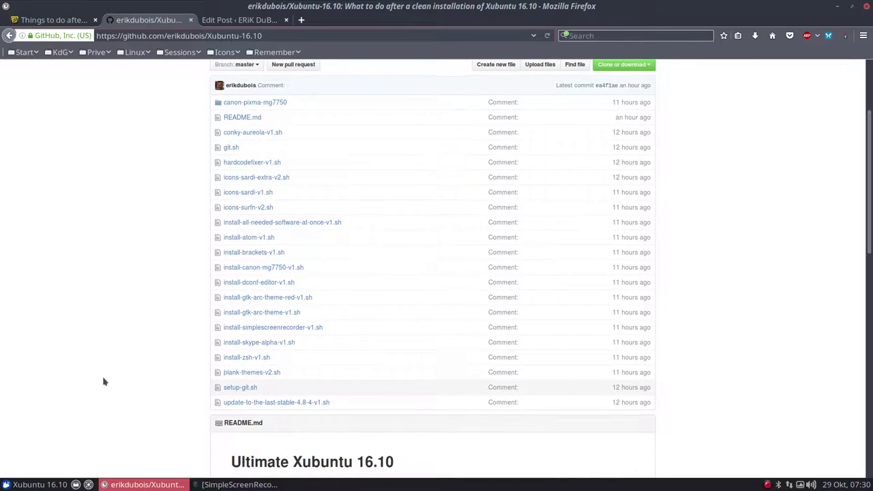
scroll(102, 341, "down", 2)
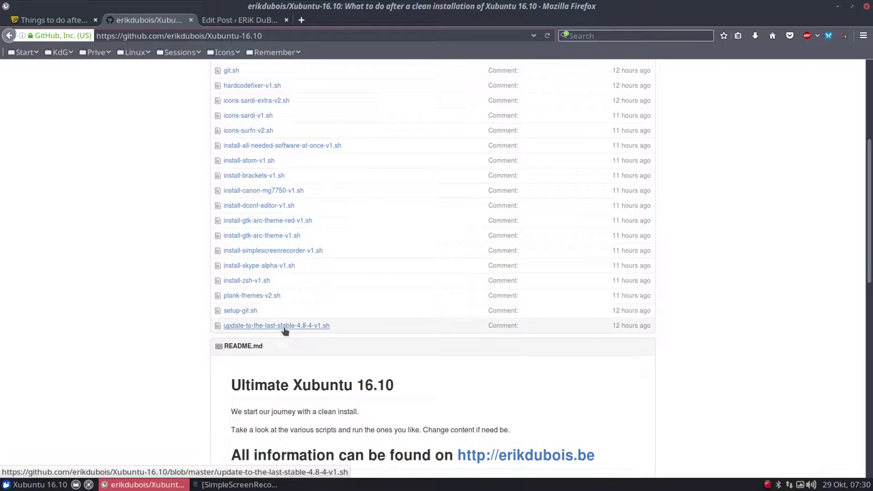
scroll(116, 340, "down", 4)
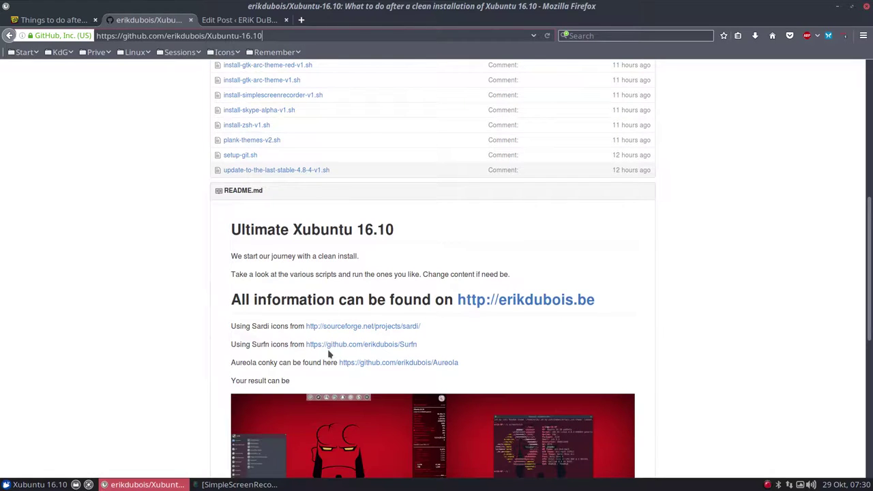
Step: Go back to the Xubuntu 16.10 article and browse the site's Sardi Icons, Themes, Distro, Linux and Playlist categories
left_click(66, 22)
mouse_move(411, 76)
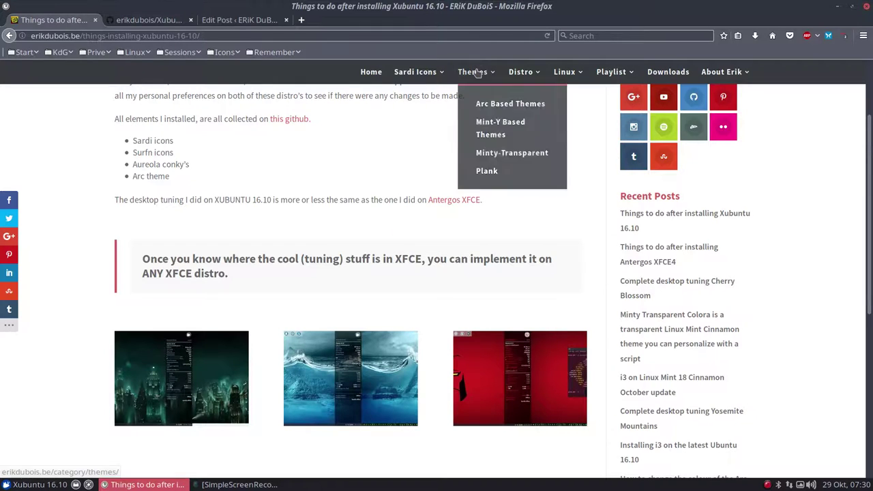
mouse_move(528, 78)
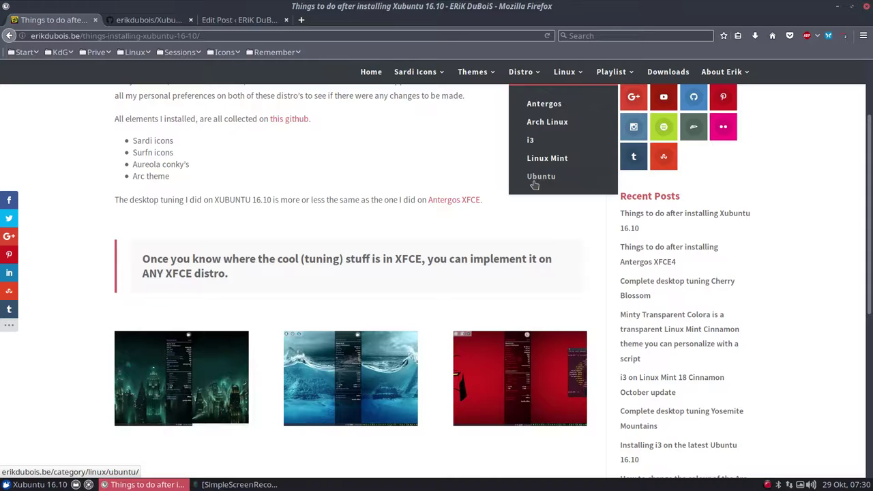
mouse_move(569, 74)
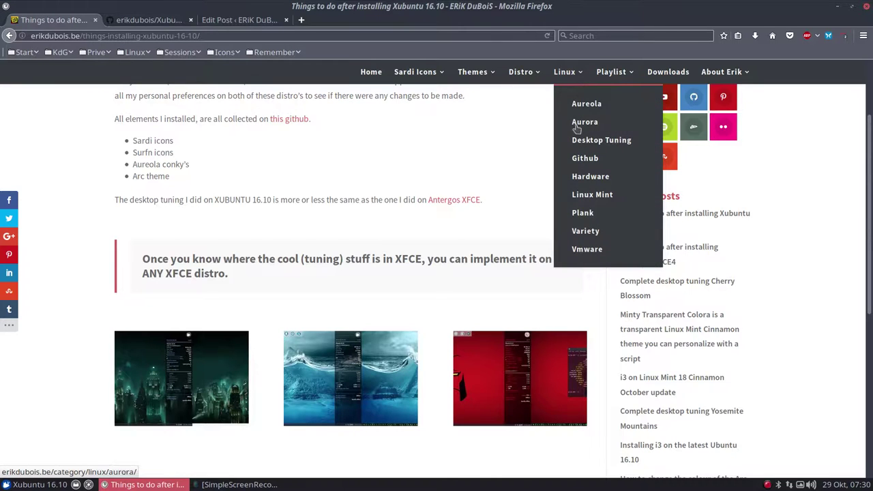
mouse_move(611, 75)
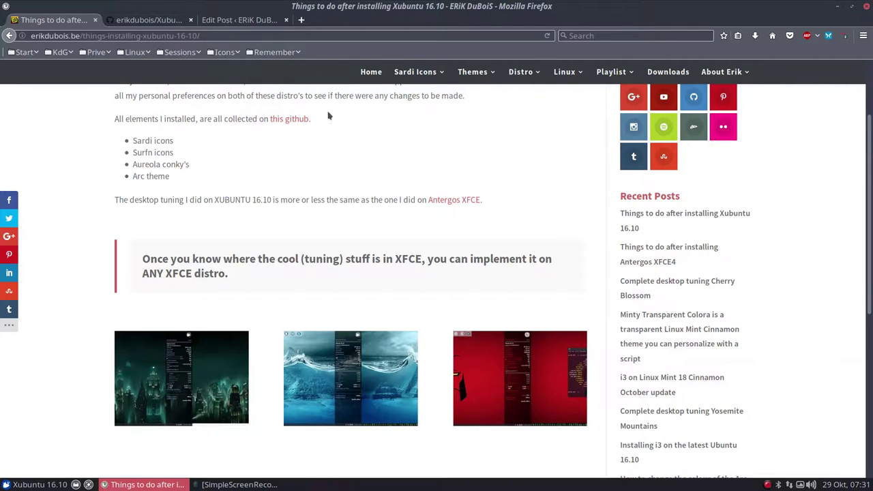
Step: Open the Xubuntu application launcher and compare its System, Recently Used and Favorites application lists
left_click(39, 484)
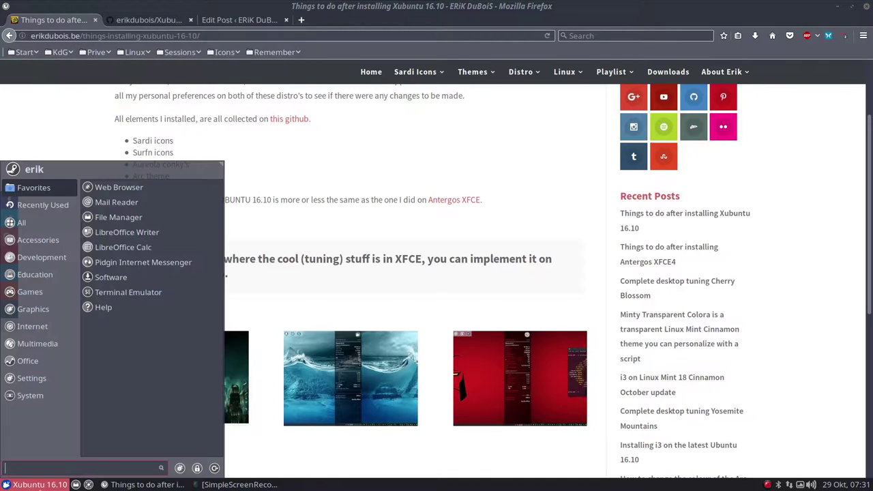
left_click(30, 395)
left_click(43, 203)
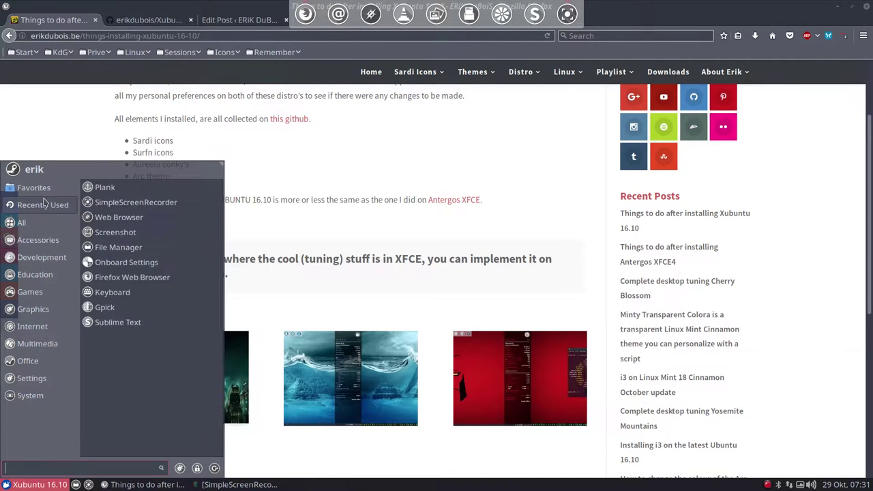
left_click(44, 195)
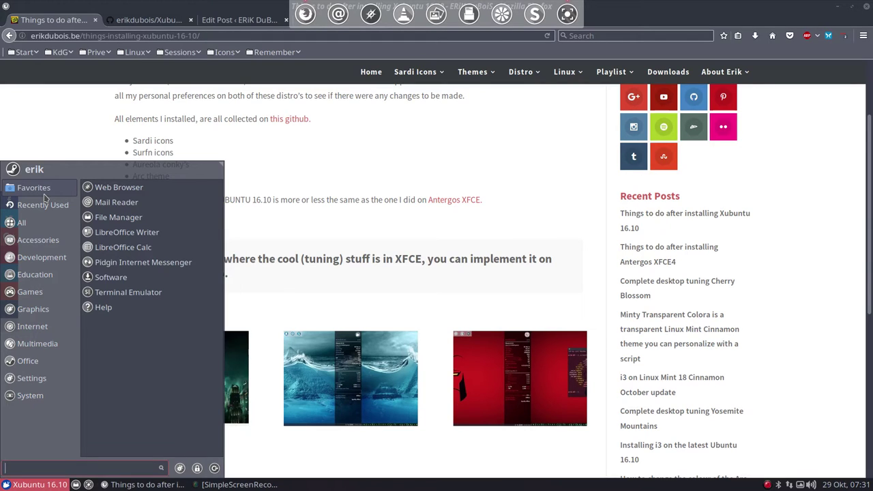
left_click(43, 205)
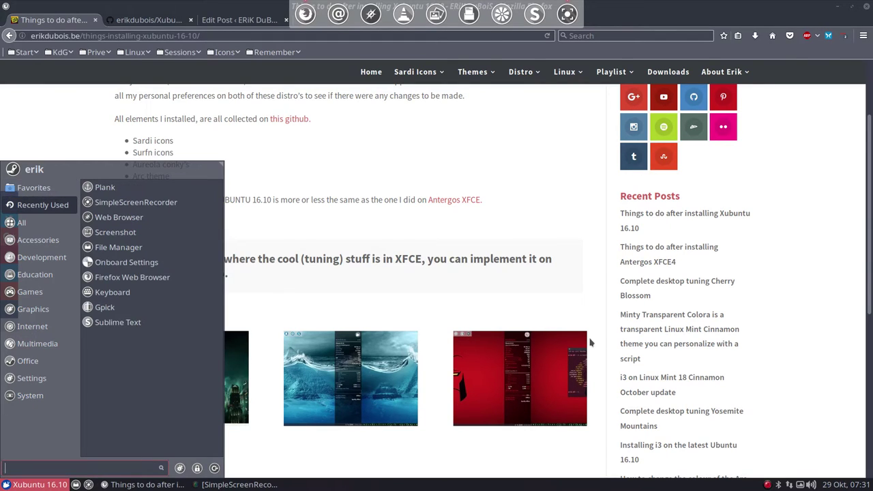
Step: Dismiss the application launcher and bring up the screen recorder's recording options
left_click(768, 484)
right_click(770, 484)
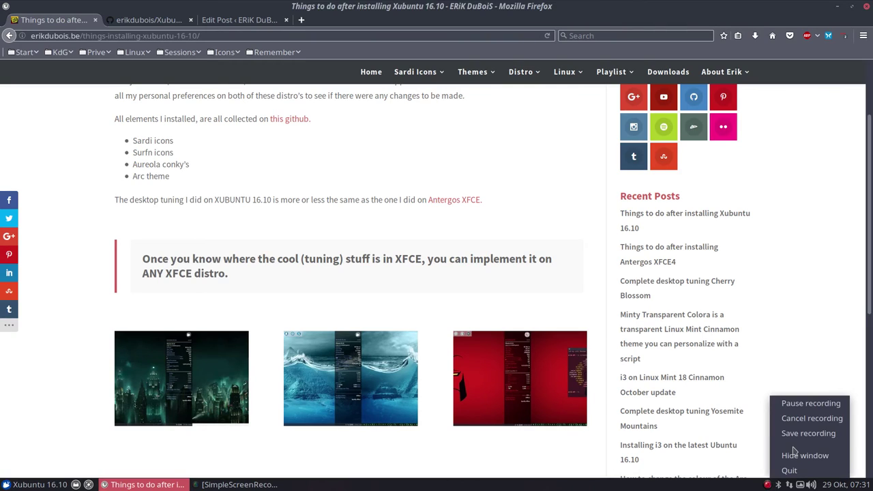